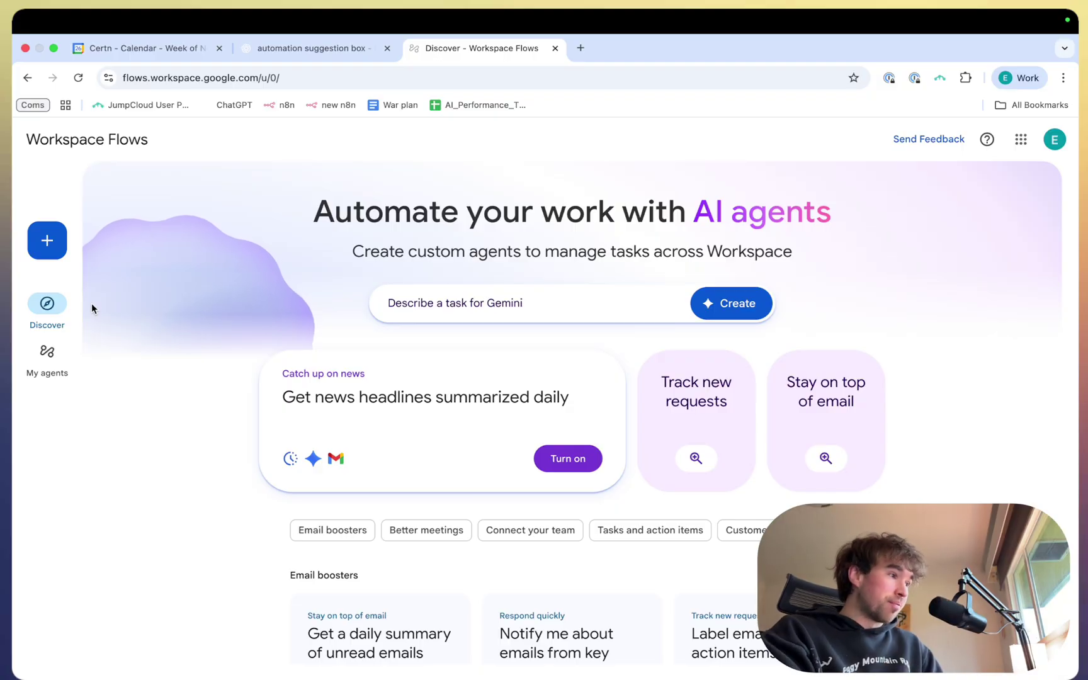
Step: Expand the Gemini task prompt and dismiss it, twice
{"action": "left_click", "coordinate": [505, 315]}
{"action": "left_click", "coordinate": [318, 313]}
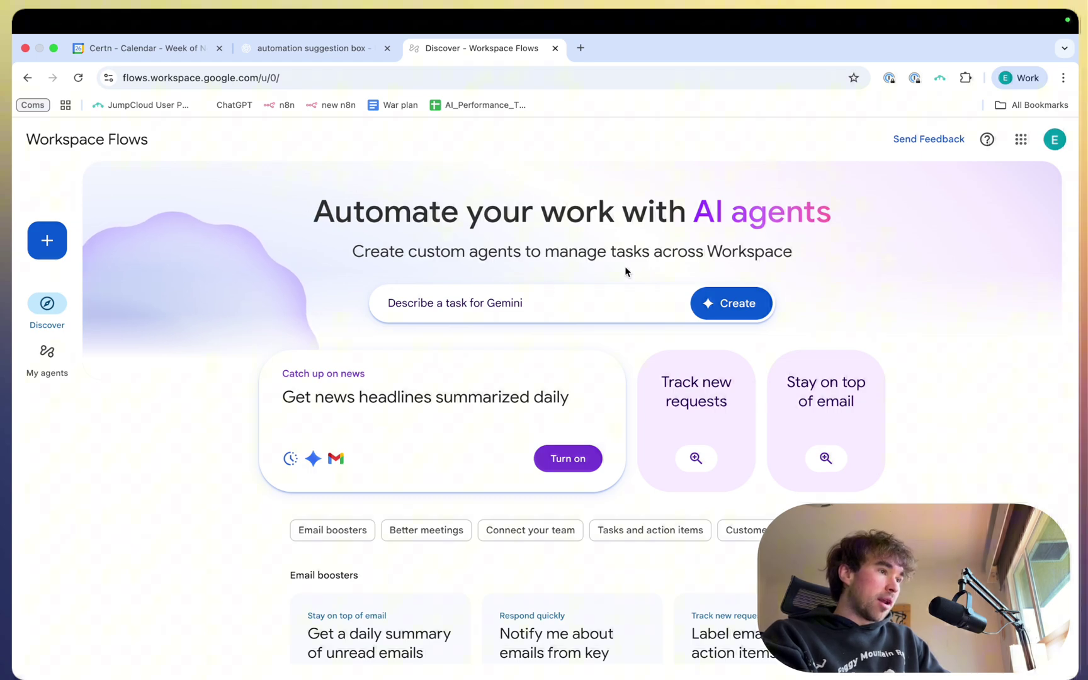
{"action": "left_click", "coordinate": [577, 303]}
{"action": "left_click", "coordinate": [938, 254]}
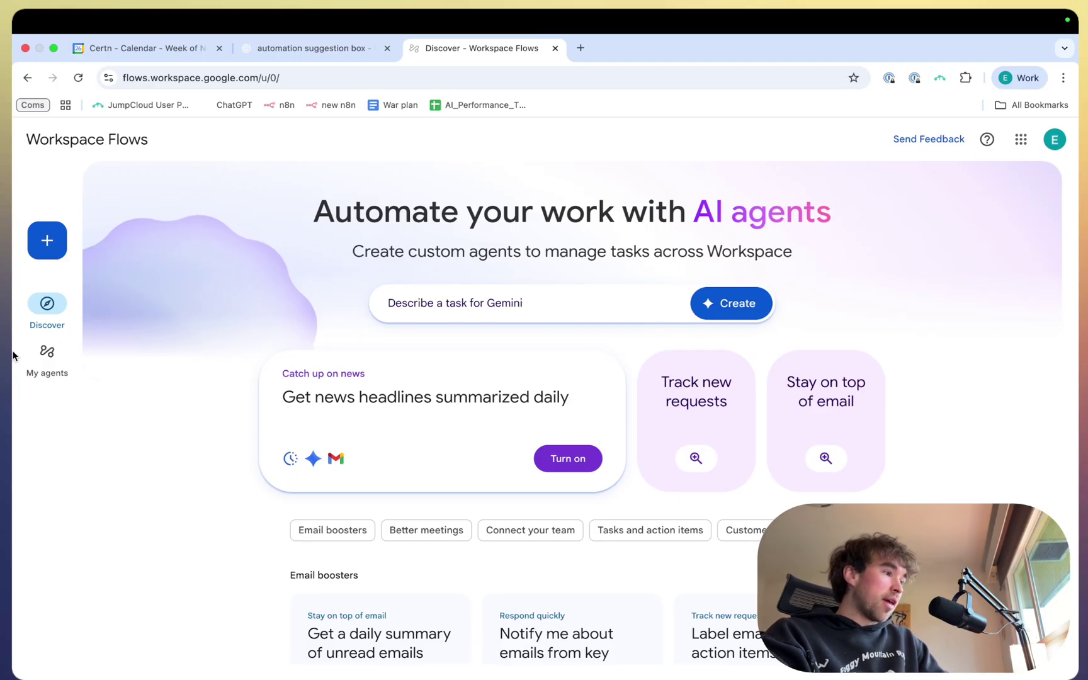
Step: From My agents, open 'Send me summaries & action items after meetings' and scroll through its steps
{"action": "left_click", "coordinate": [48, 370]}
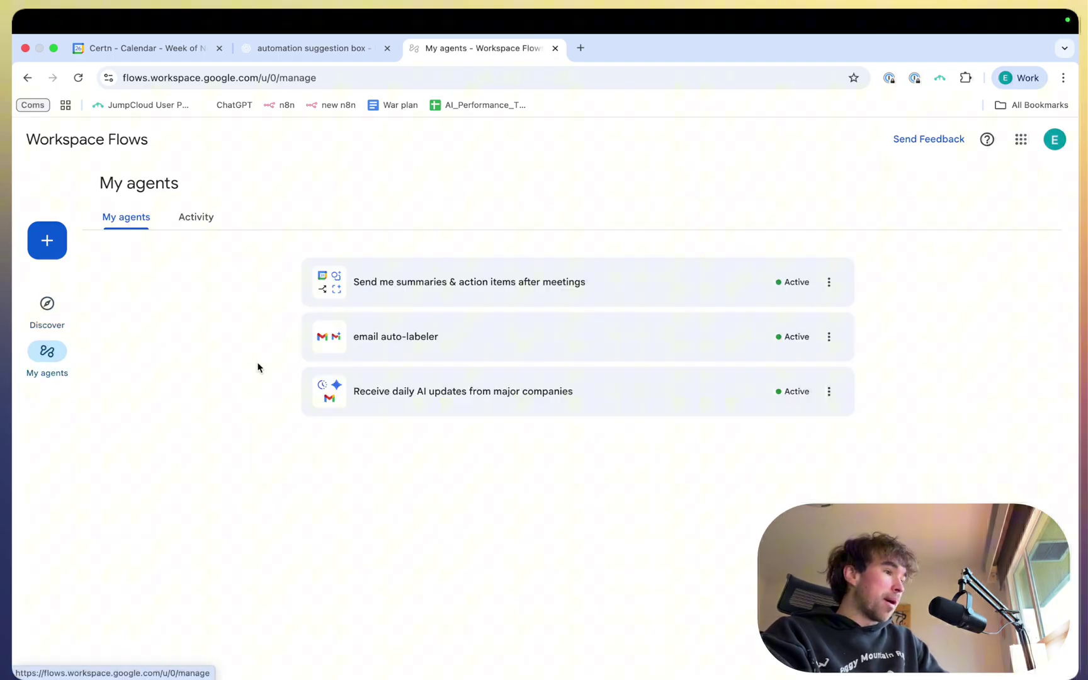
{"action": "left_click", "coordinate": [568, 296]}
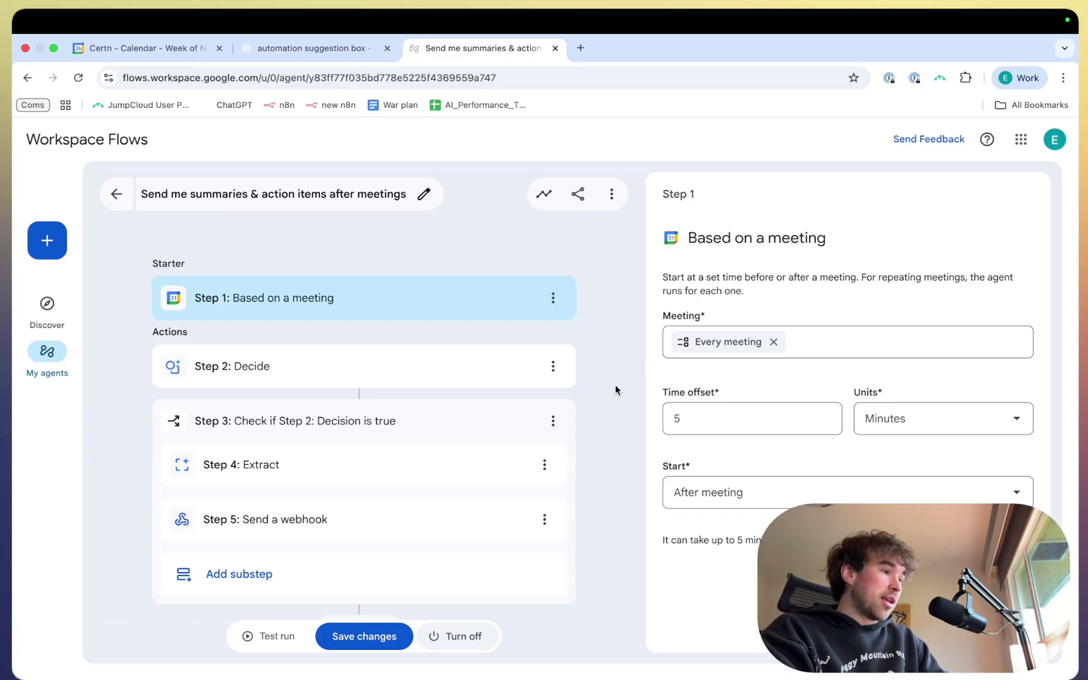
{"action": "scroll", "coordinate": [466, 362], "scroll_direction": "down", "scroll_amount": 1}
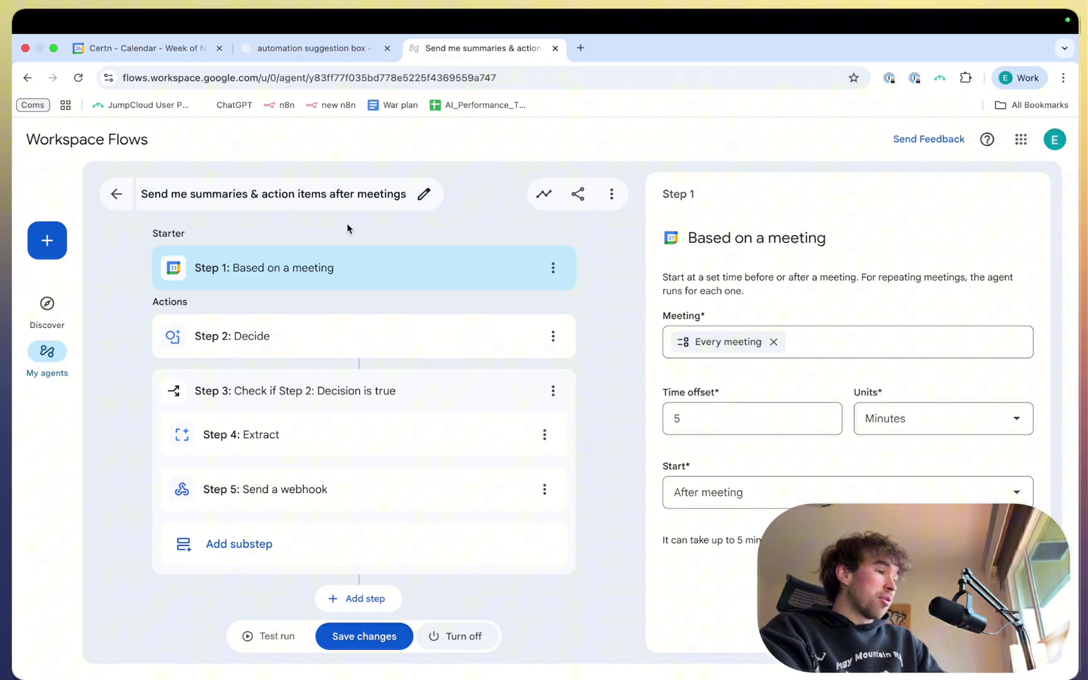
{"action": "scroll", "coordinate": [369, 293], "scroll_direction": "up", "scroll_amount": 1}
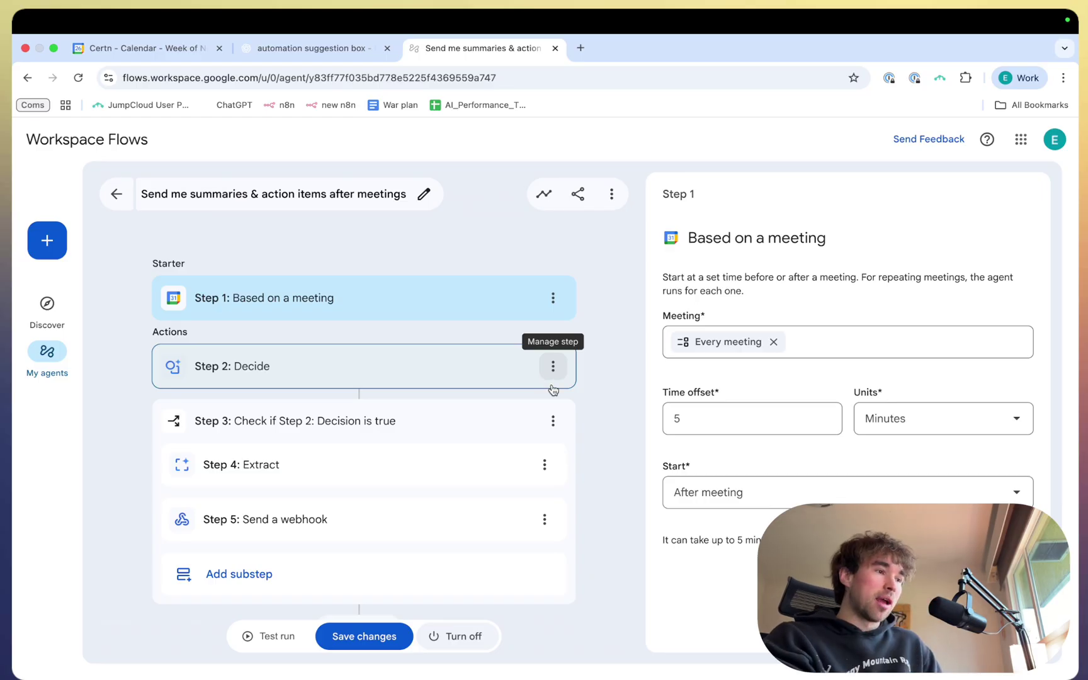
Step: Show the Step 2 Decide prompt that checks linked meeting notes for action items
{"action": "left_click", "coordinate": [475, 383]}
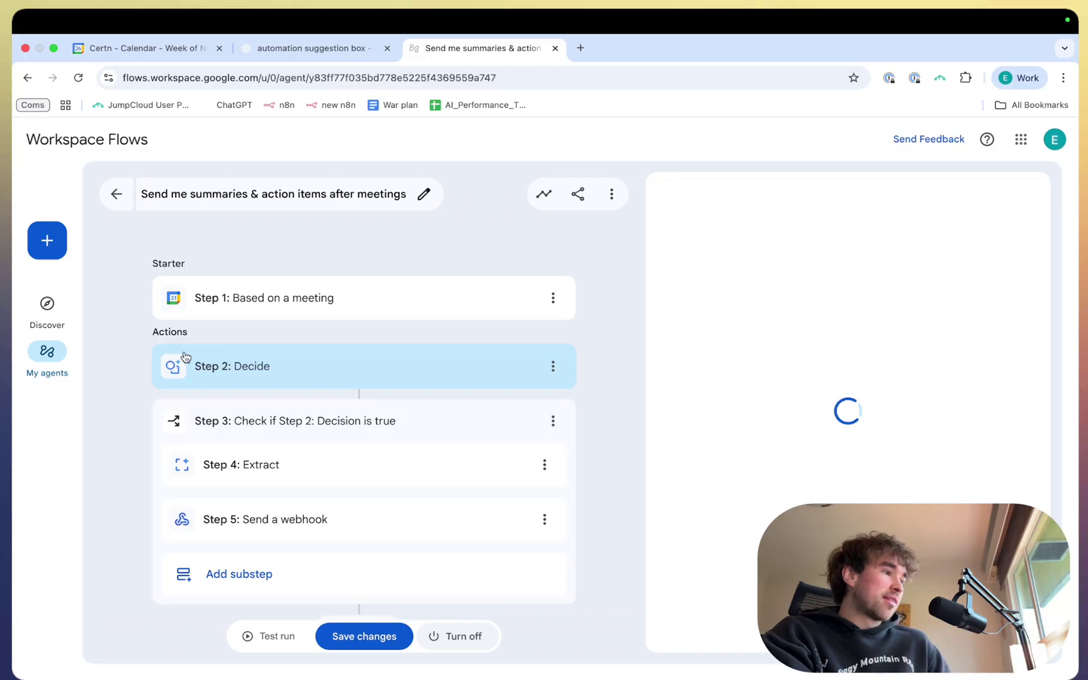
{"action": "left_click_drag", "start_coordinate": [734, 338], "coordinate": [908, 390]}
{"action": "left_click", "coordinate": [963, 400]}
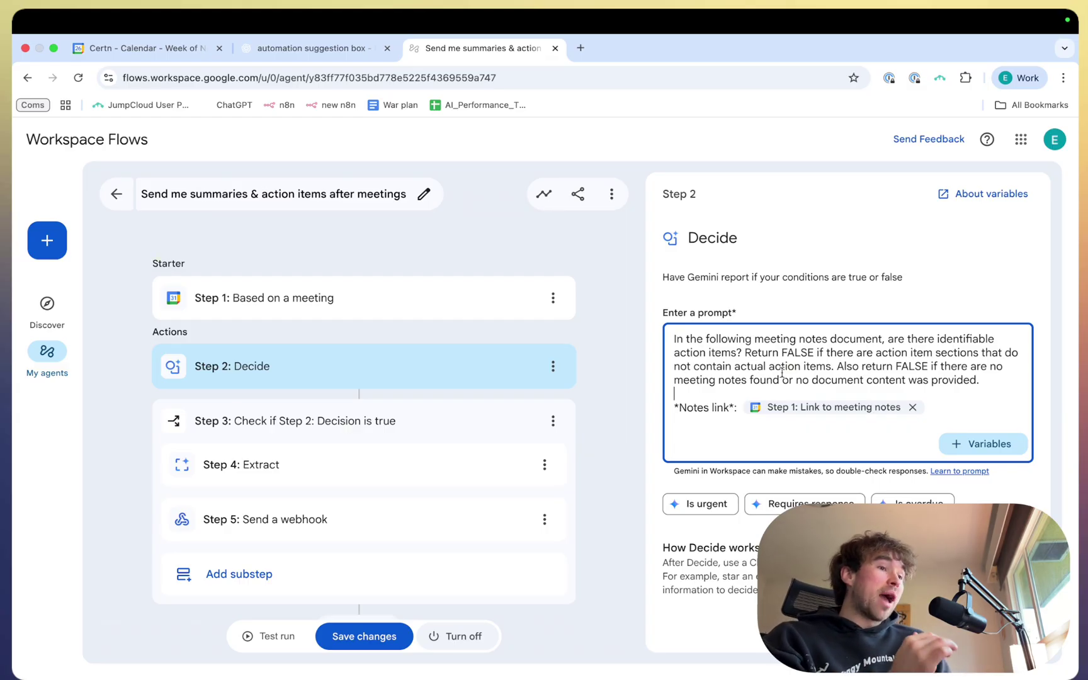
Step: List the Step 1 'Based on a meeting' variables insertable below the Notes link chip
{"action": "left_click", "coordinate": [821, 435]}
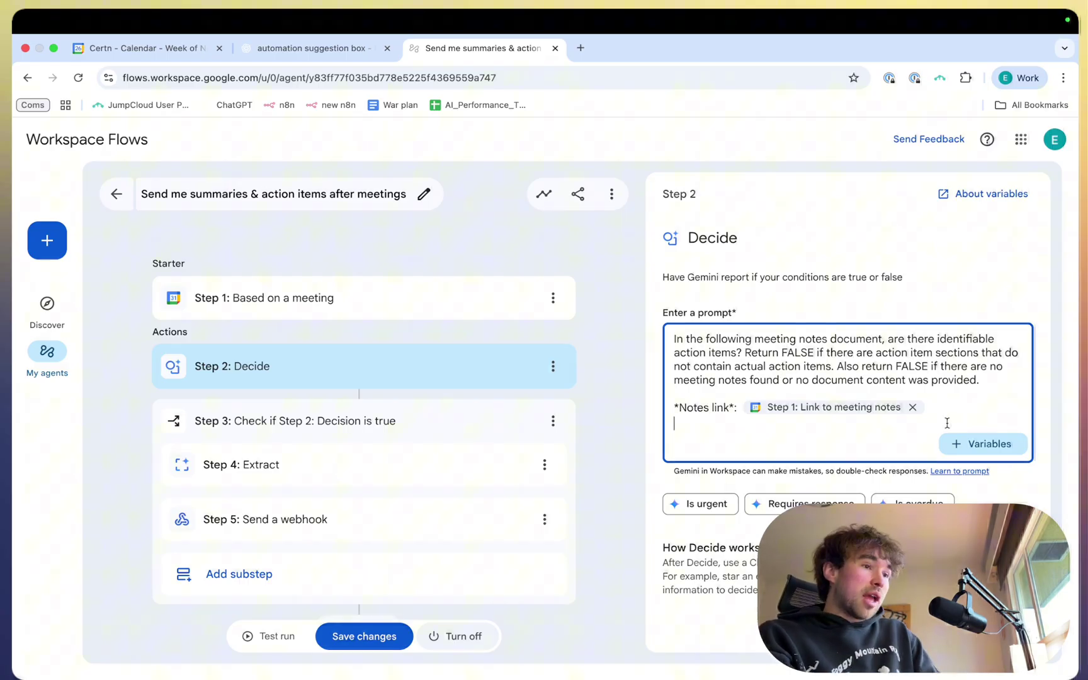
{"action": "left_click", "coordinate": [957, 446]}
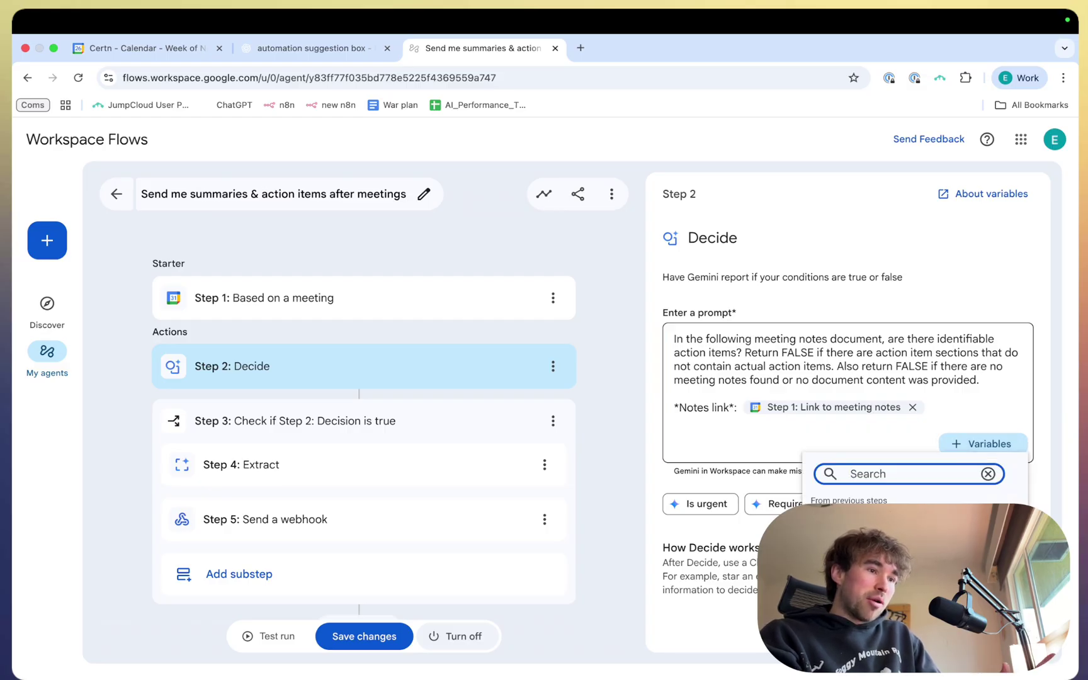
{"action": "key", "text": "Return"}
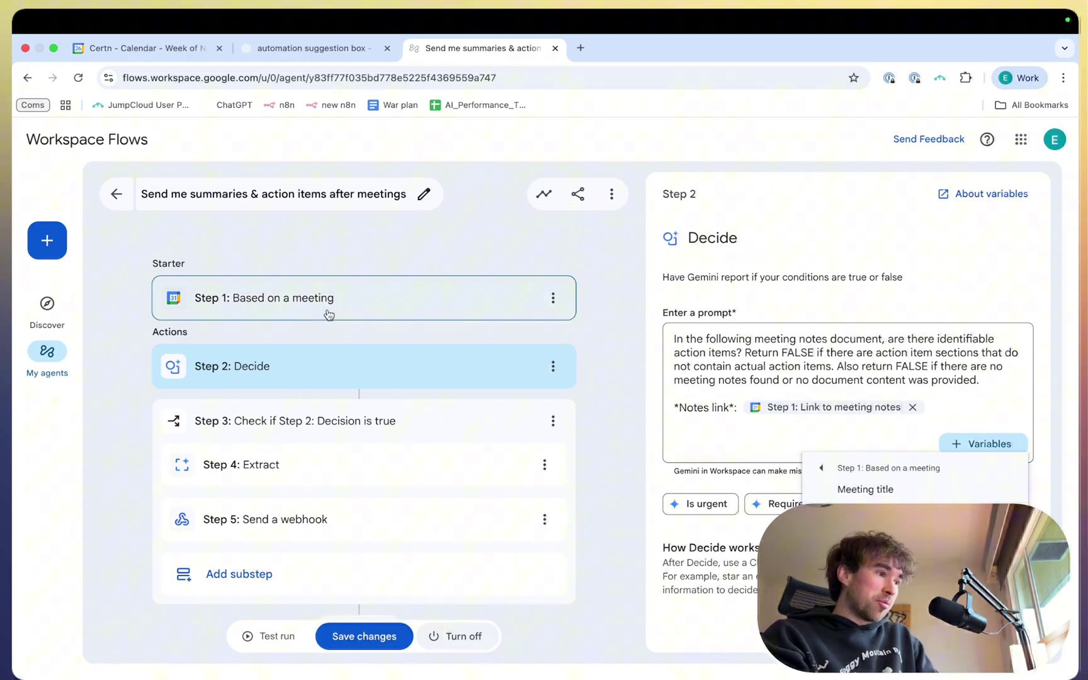
{"action": "scroll", "coordinate": [915, 479], "scroll_direction": "down", "scroll_amount": 3}
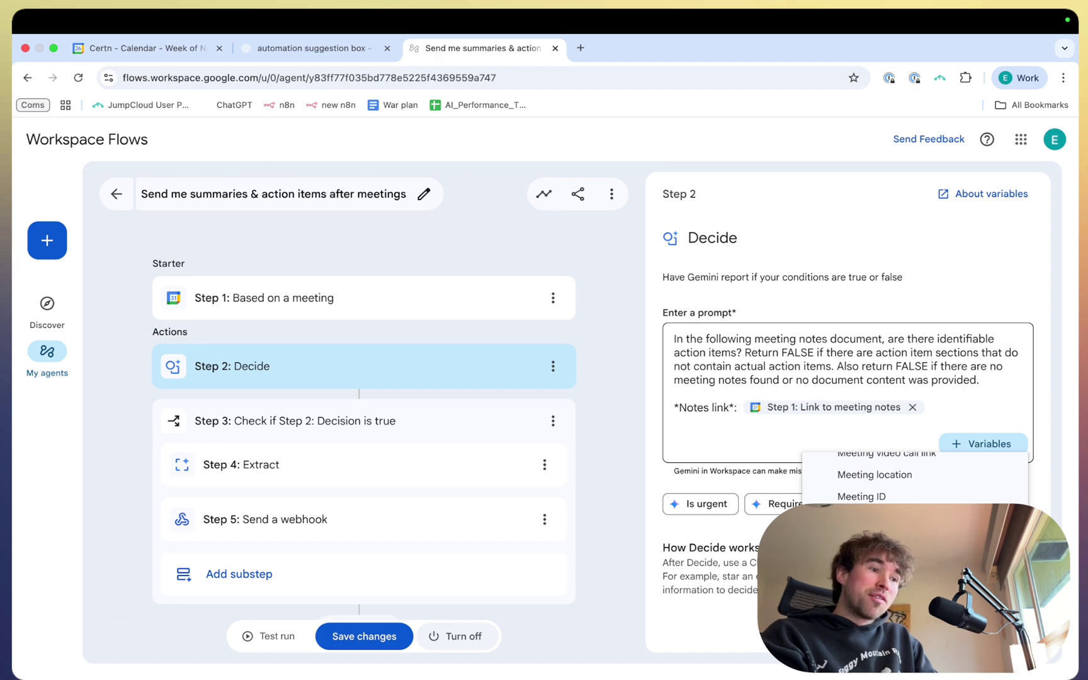
{"action": "scroll", "coordinate": [902, 497], "scroll_direction": "up", "scroll_amount": 3}
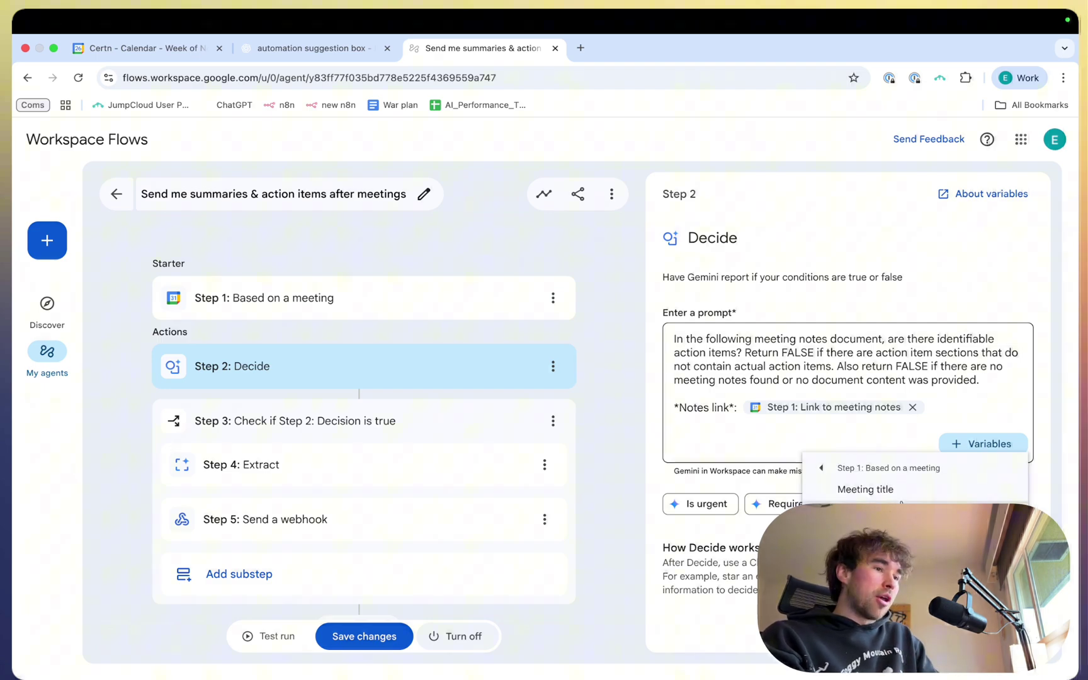
{"action": "scroll", "coordinate": [902, 497], "scroll_direction": "down", "scroll_amount": 5}
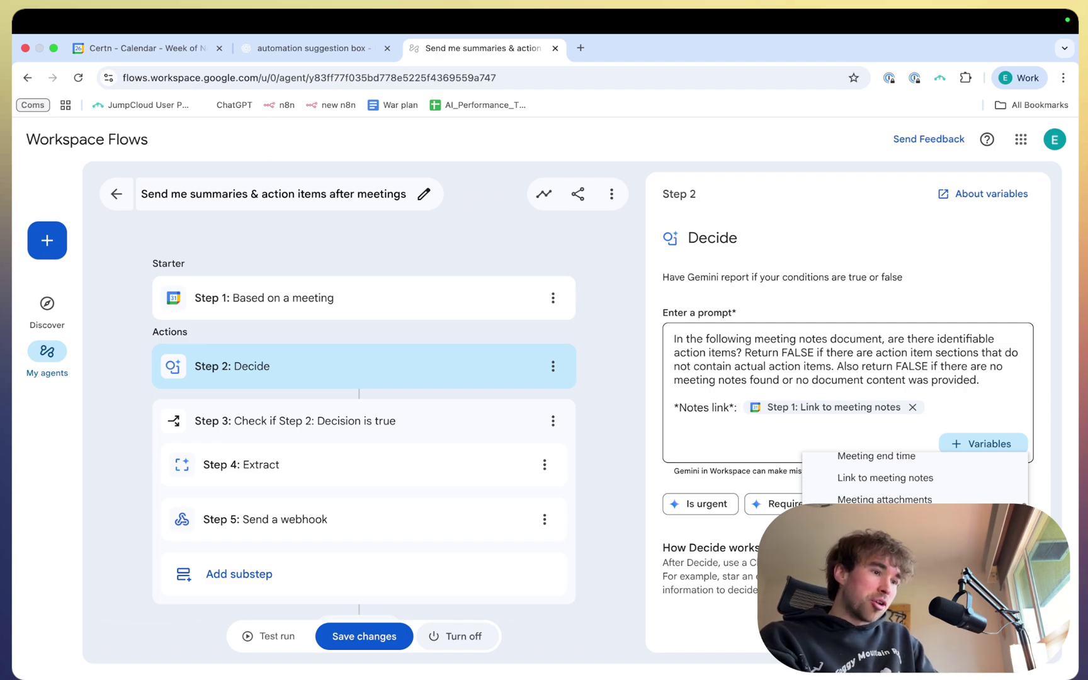
{"action": "scroll", "coordinate": [915, 477], "scroll_direction": "up", "scroll_amount": 3}
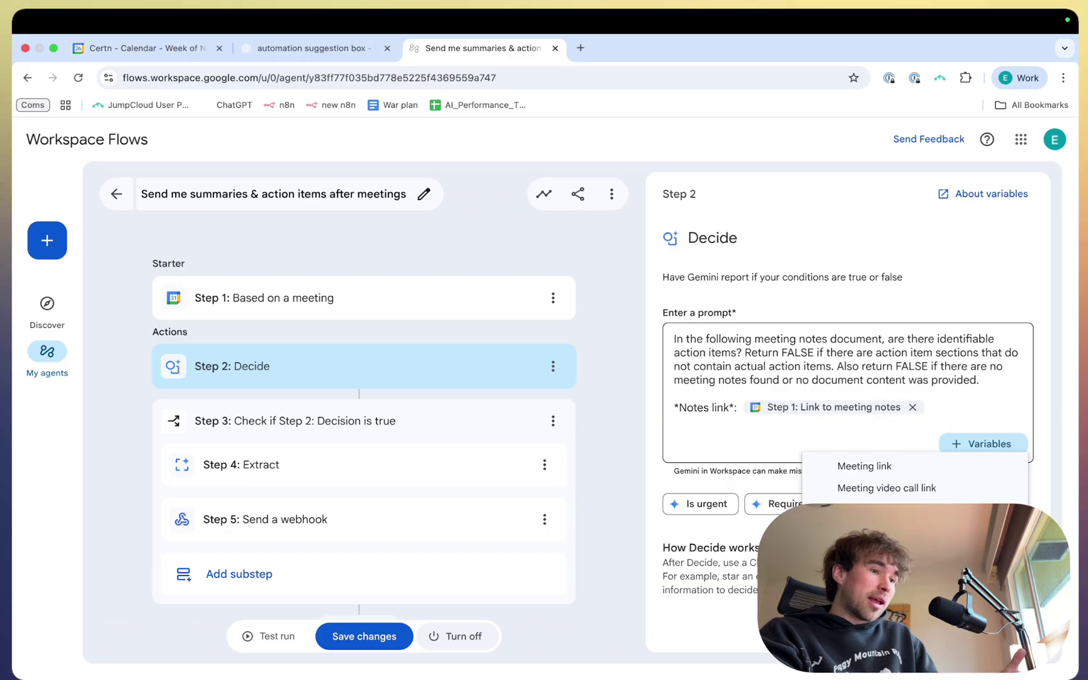
{"action": "left_click", "coordinate": [907, 532]}
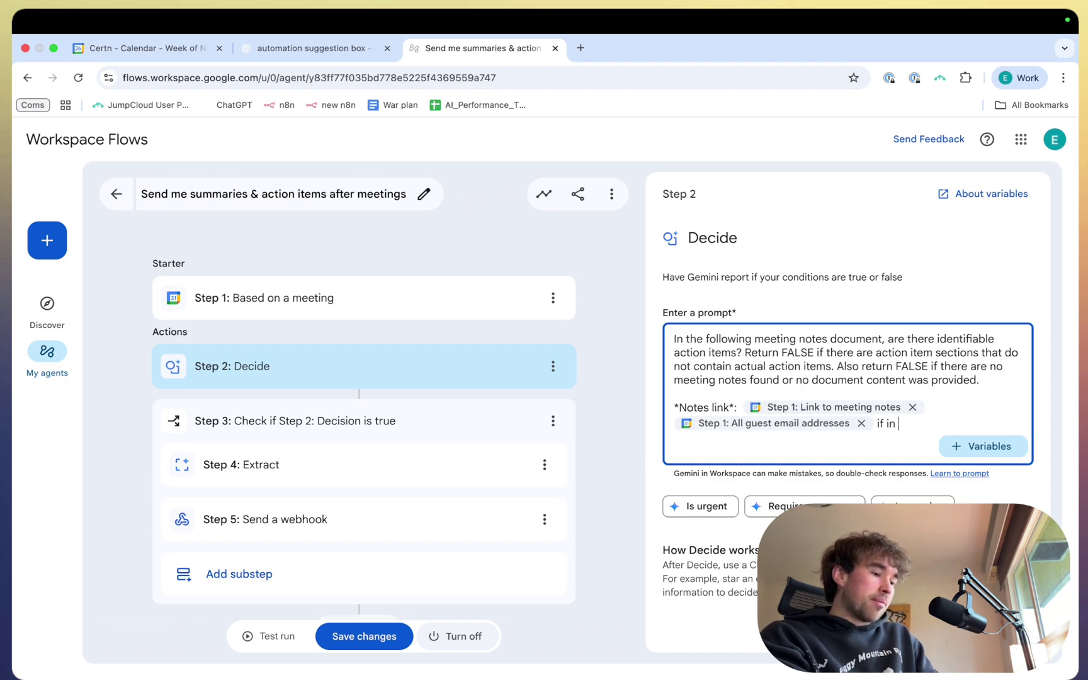
{"action": "type", "text": "present,"}
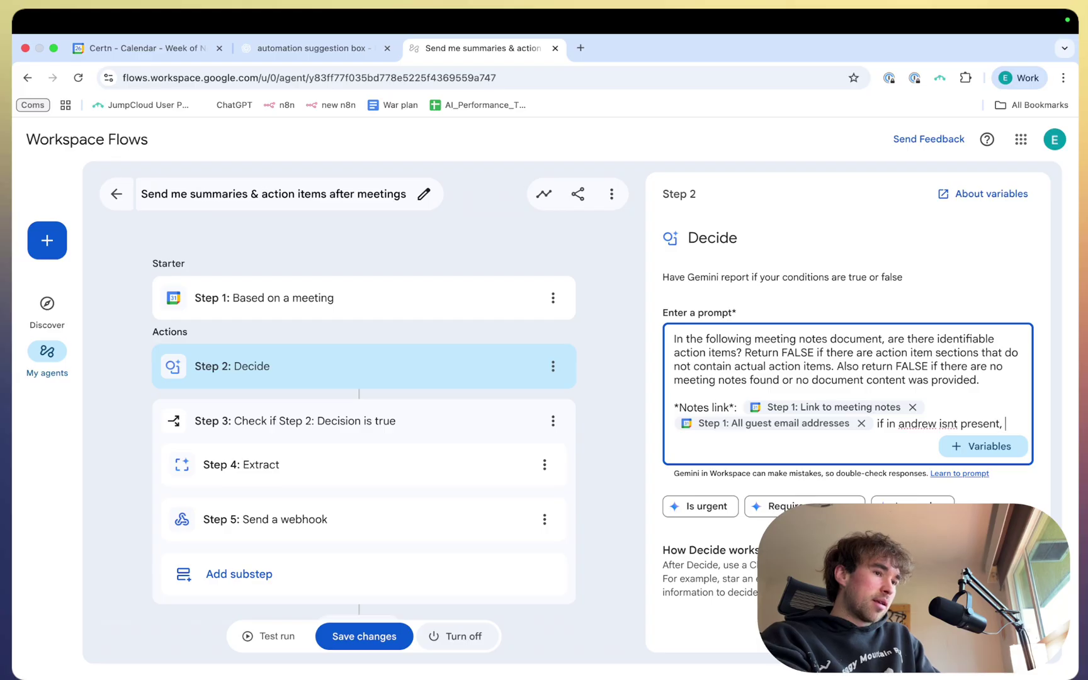
{"action": "type", "text": " outpit false"}
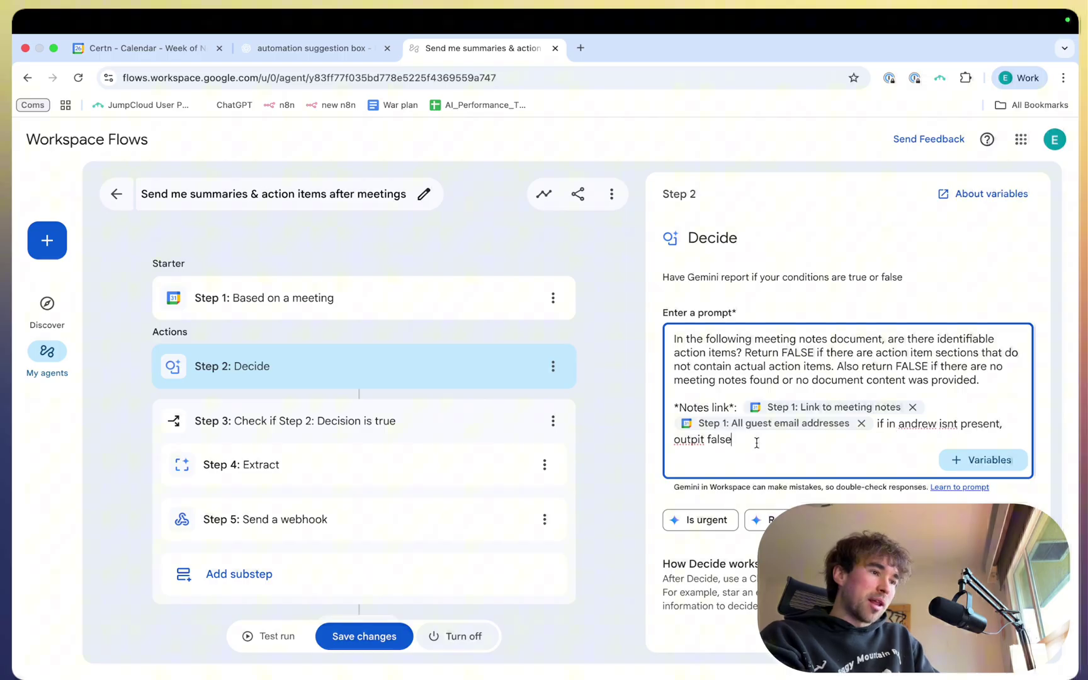
{"action": "left_click_drag", "start_coordinate": [757, 443], "coordinate": [877, 423]}
{"action": "key", "text": "BackSpace"}
{"action": "key", "text": "BackSpace"}
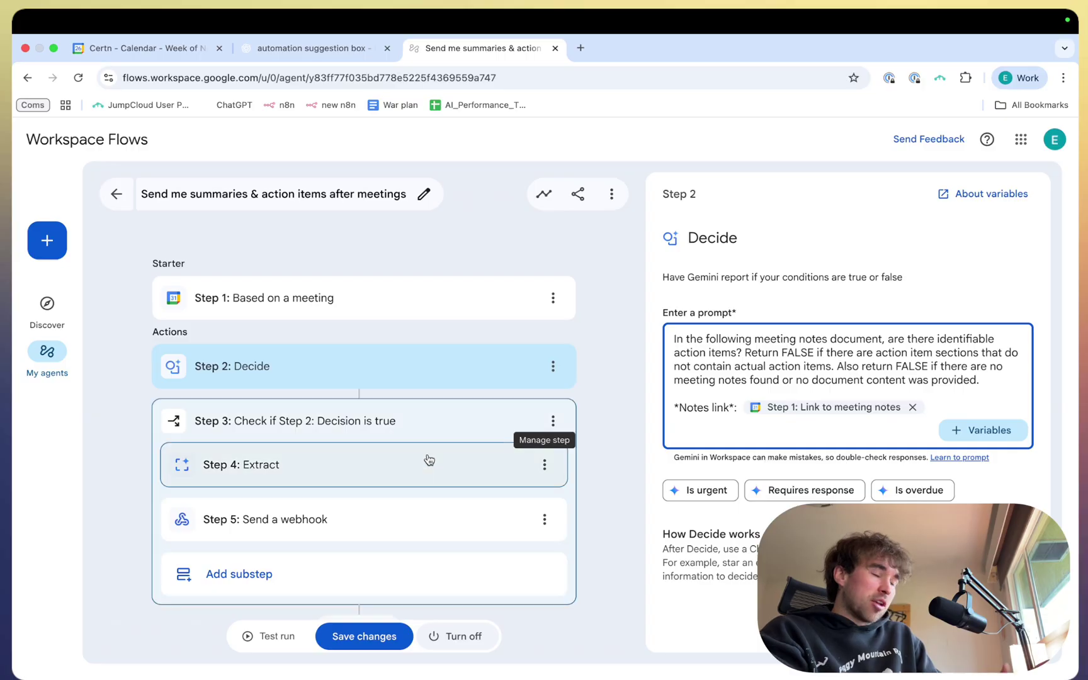
Step: Inspect Step 3 Check if, then browse the Add step catalogue's Gemini, Gmail, Sheets and Docs actions
{"action": "left_click", "coordinate": [406, 422]}
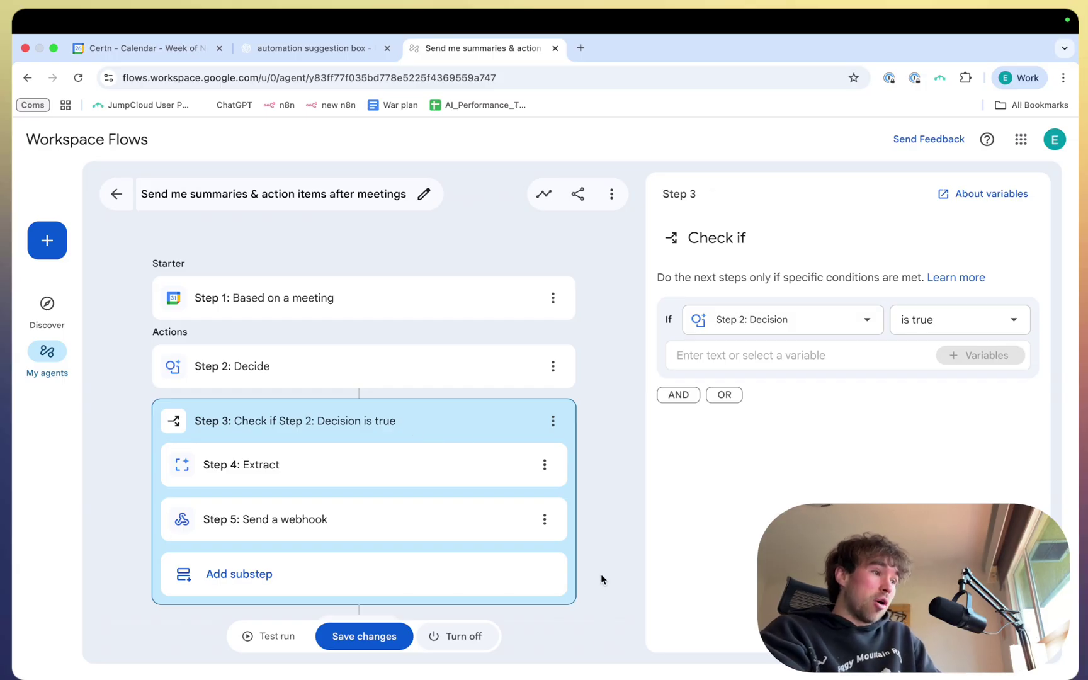
{"action": "scroll", "coordinate": [581, 588], "scroll_direction": "down", "scroll_amount": 1}
{"action": "left_click", "coordinate": [353, 593]}
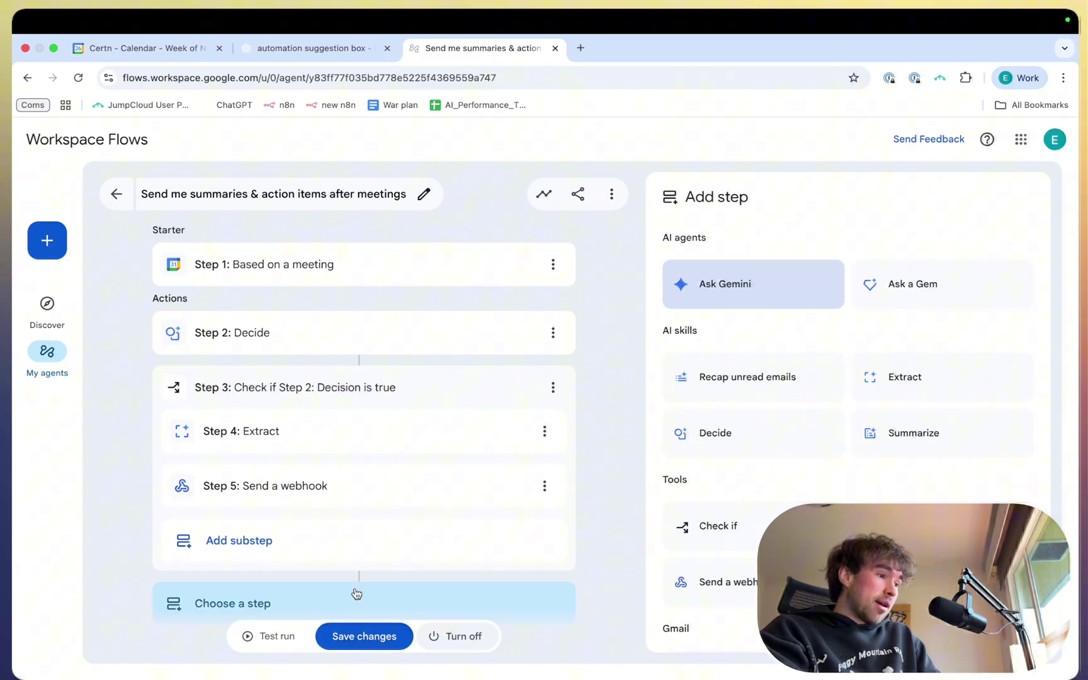
{"action": "scroll", "coordinate": [298, 558], "scroll_direction": "down", "scroll_amount": 1}
{"action": "scroll", "coordinate": [724, 433], "scroll_direction": "down", "scroll_amount": 1}
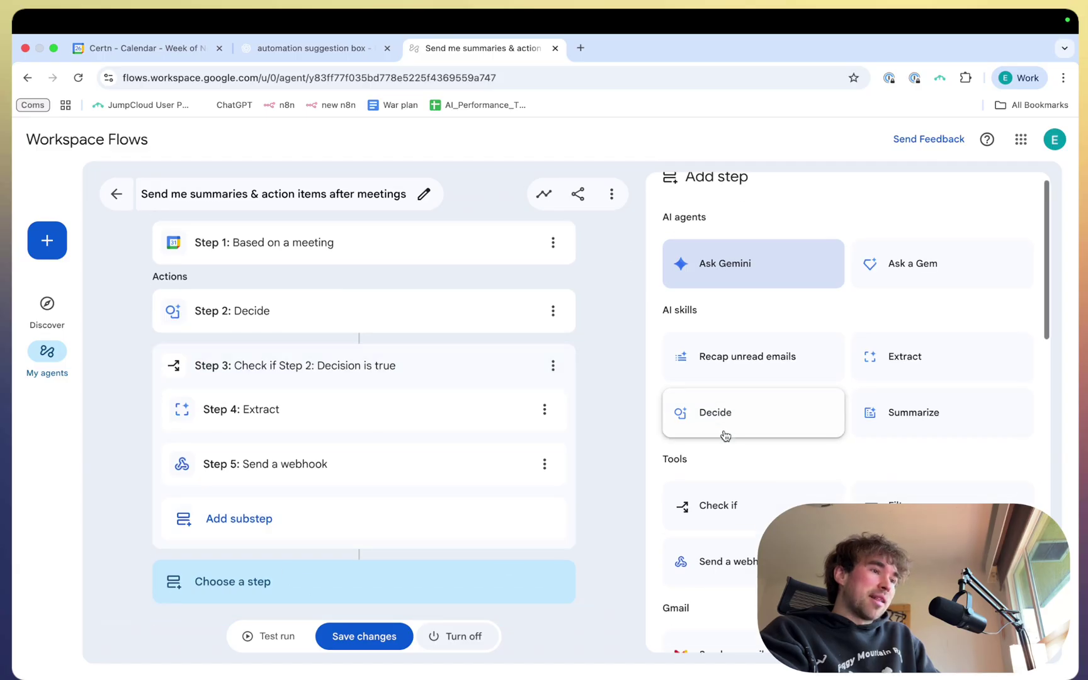
{"action": "scroll", "coordinate": [844, 431], "scroll_direction": "down", "scroll_amount": 5}
{"action": "scroll", "coordinate": [878, 444], "scroll_direction": "up", "scroll_amount": 5}
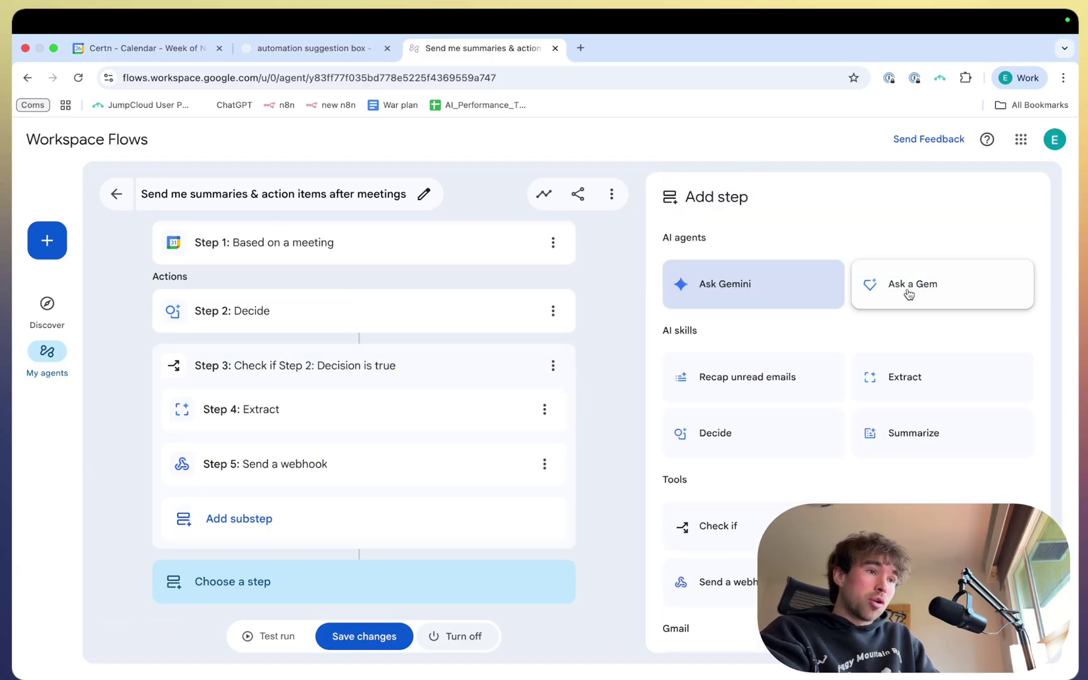
{"action": "scroll", "coordinate": [821, 374], "scroll_direction": "down", "scroll_amount": 1}
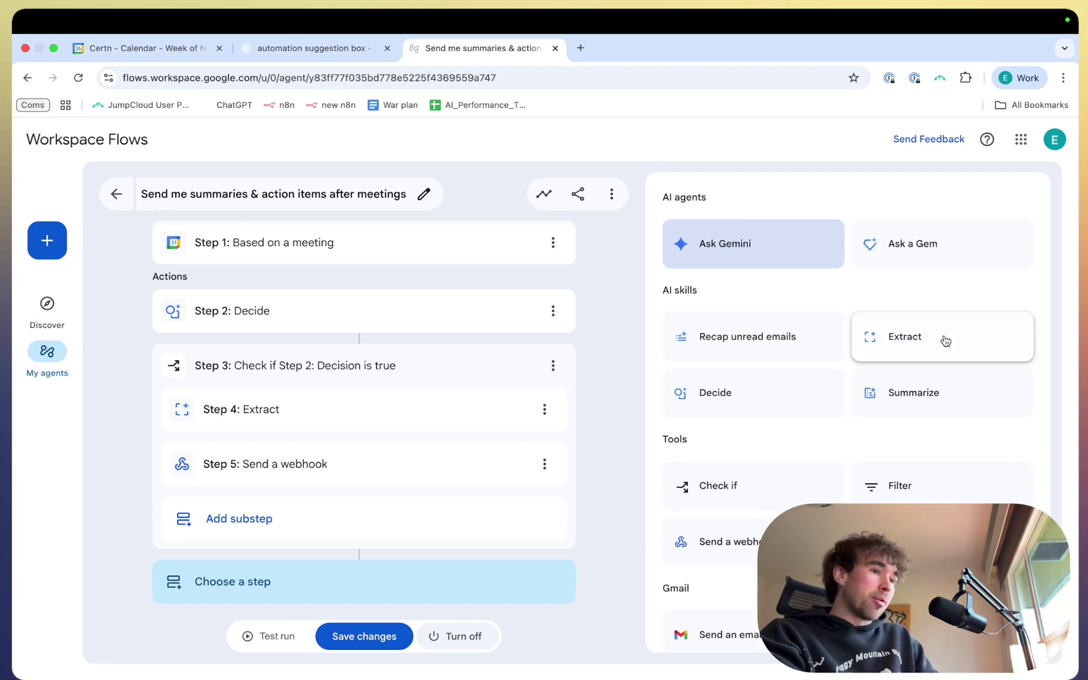
{"action": "scroll", "coordinate": [891, 447], "scroll_direction": "down", "scroll_amount": 5}
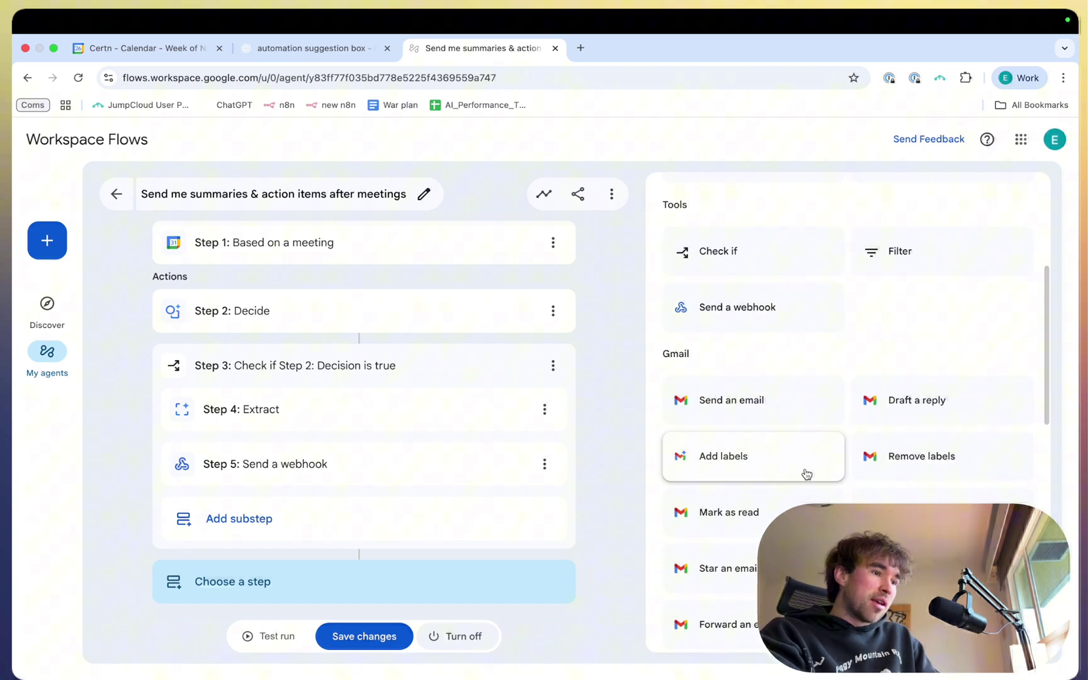
{"action": "scroll", "coordinate": [807, 473], "scroll_direction": "down", "scroll_amount": 8}
{"action": "scroll", "coordinate": [807, 474], "scroll_direction": "up", "scroll_amount": 5}
{"action": "scroll", "coordinate": [807, 474], "scroll_direction": "down", "scroll_amount": 6}
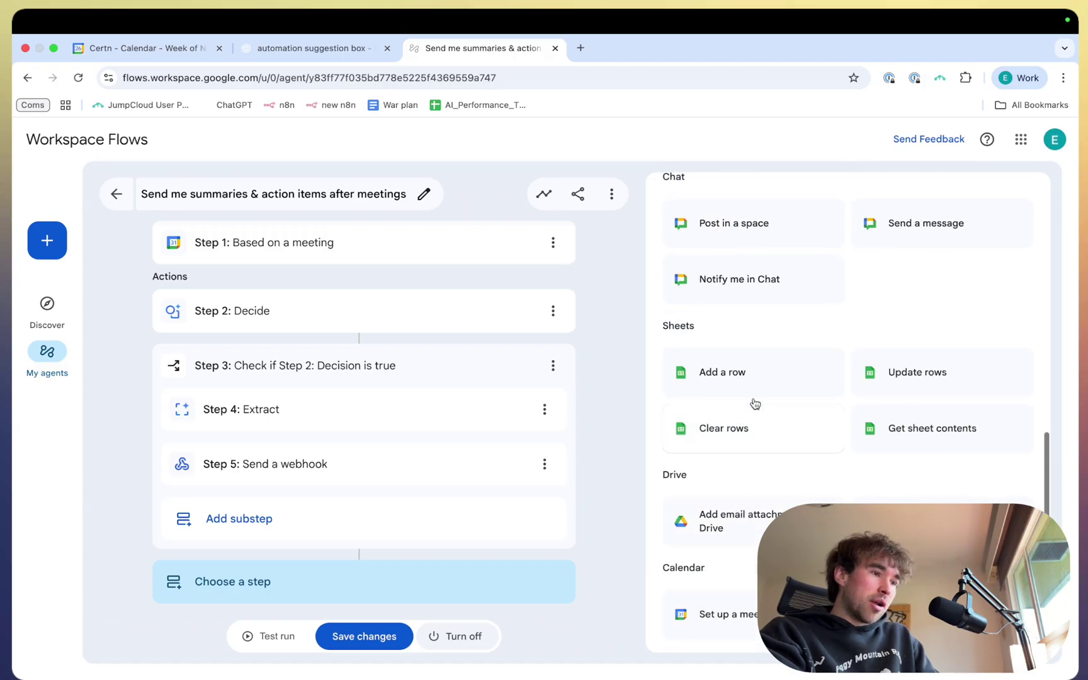
{"action": "scroll", "coordinate": [772, 452], "scroll_direction": "down", "scroll_amount": 4}
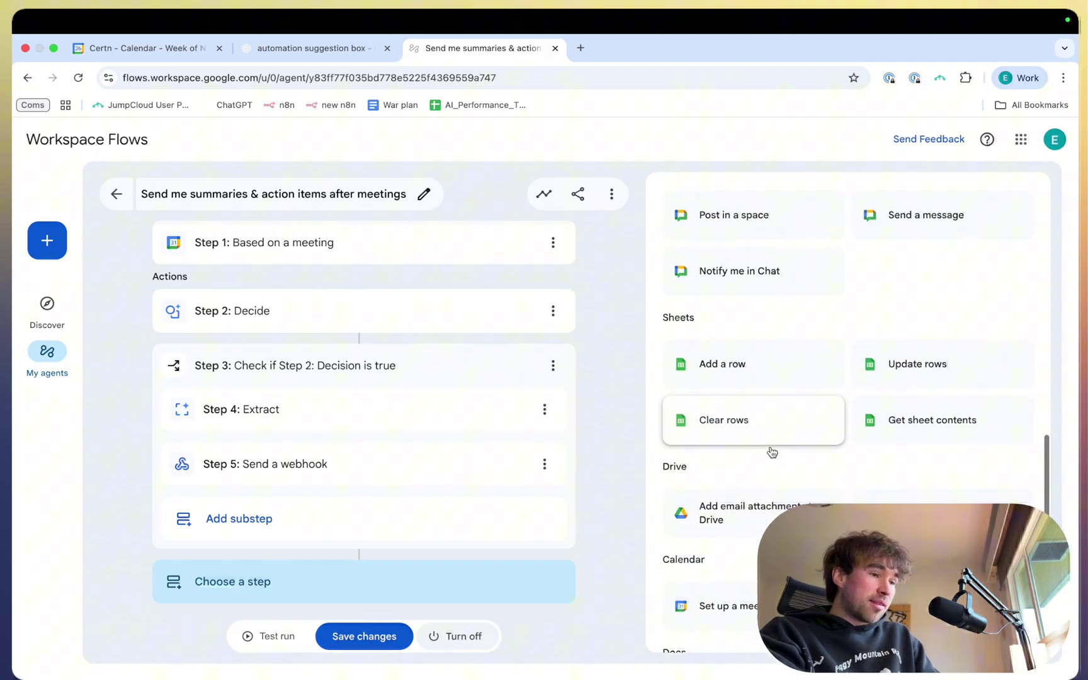
{"action": "scroll", "coordinate": [863, 434], "scroll_direction": "down", "scroll_amount": 3}
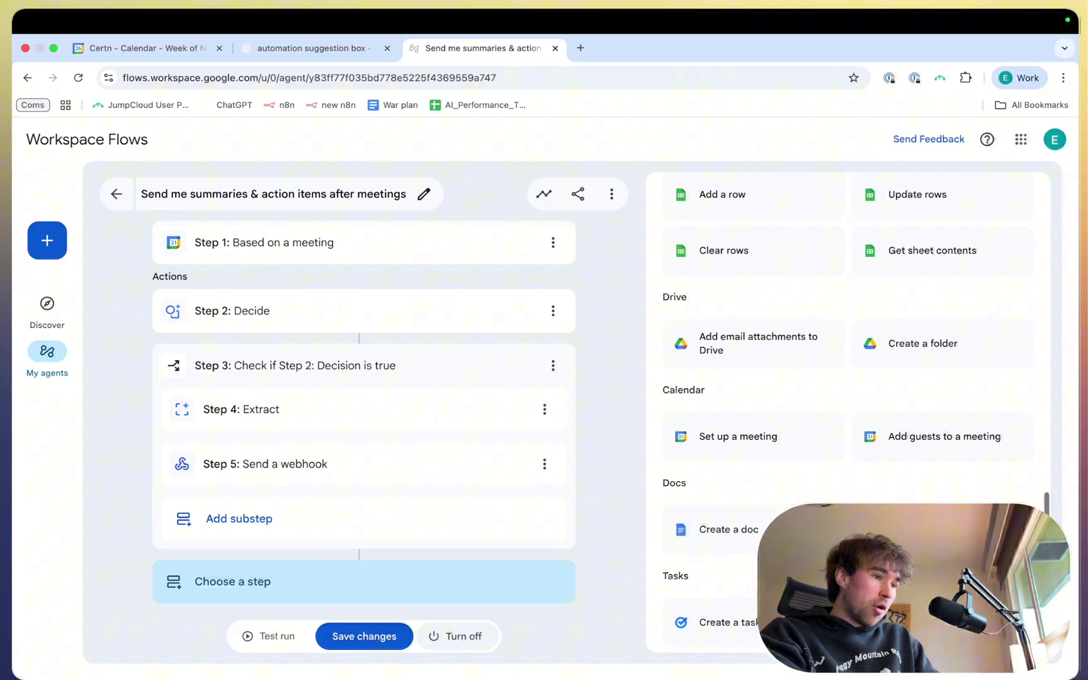
{"action": "scroll", "coordinate": [676, 598], "scroll_direction": "up", "scroll_amount": 10}
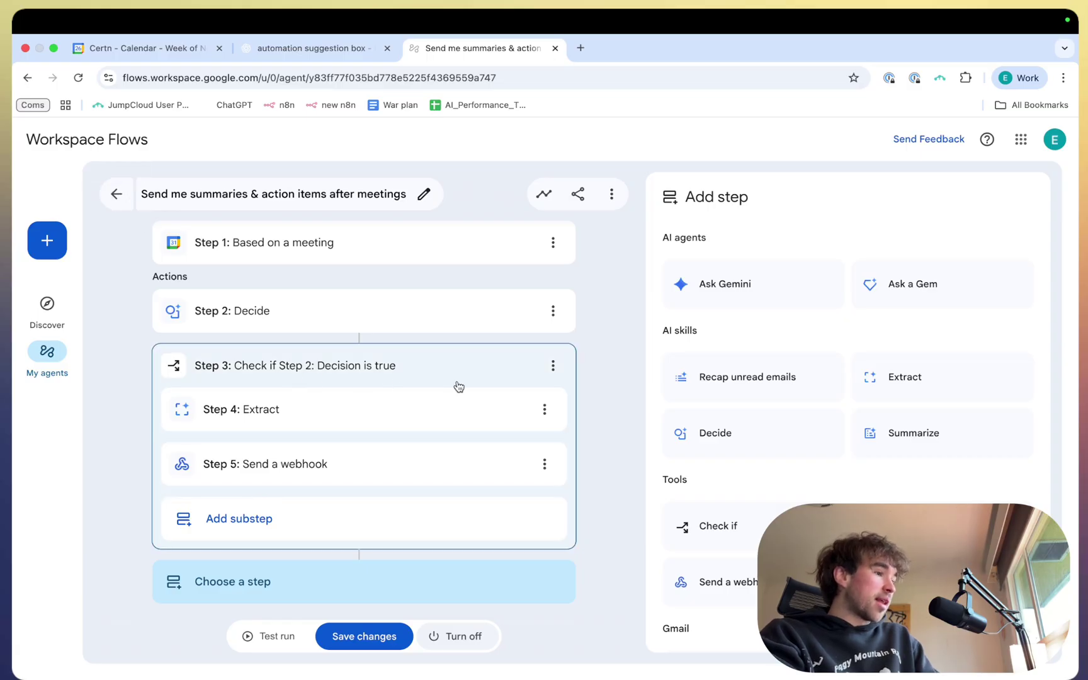
Step: View the Step 4 Extract, Step 5 Send a webhook and Step 2 Decide settings in turn
{"action": "left_click", "coordinate": [377, 409]}
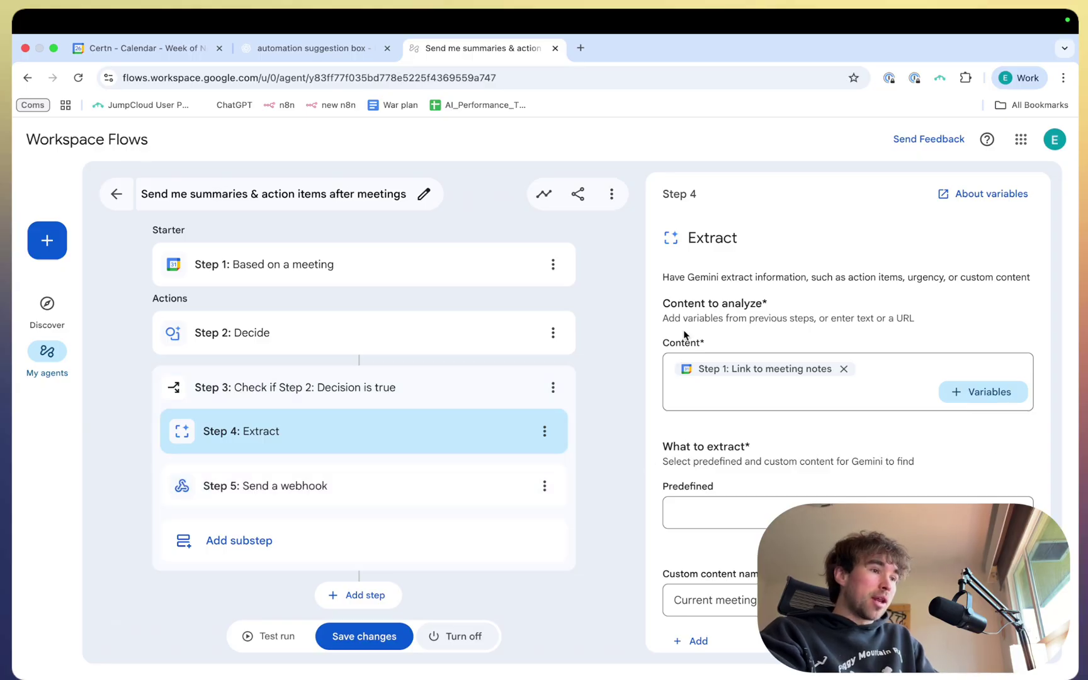
{"action": "scroll", "coordinate": [824, 382], "scroll_direction": "down", "scroll_amount": 1}
{"action": "scroll", "coordinate": [793, 353], "scroll_direction": "up", "scroll_amount": 1}
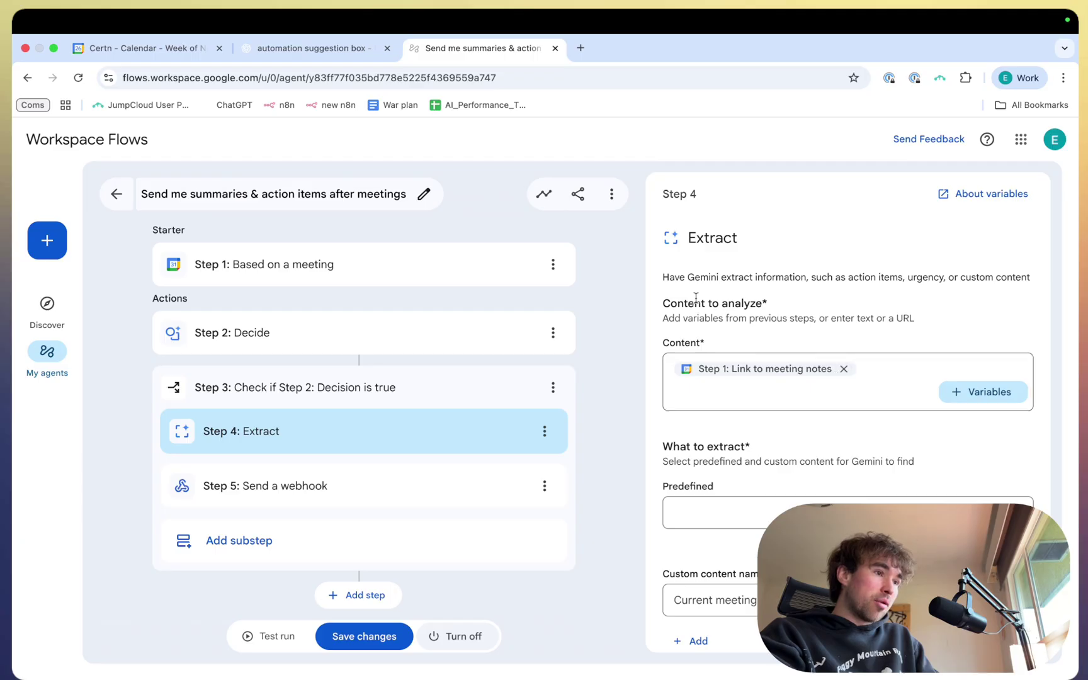
{"action": "left_click", "coordinate": [401, 488]}
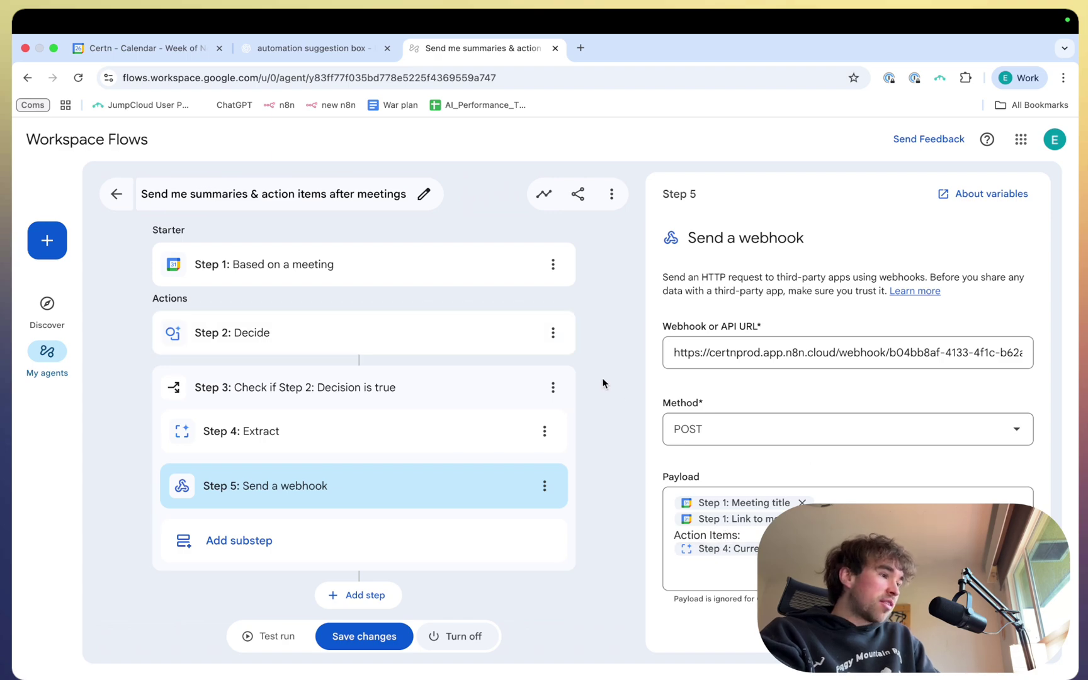
{"action": "left_click", "coordinate": [477, 338]}
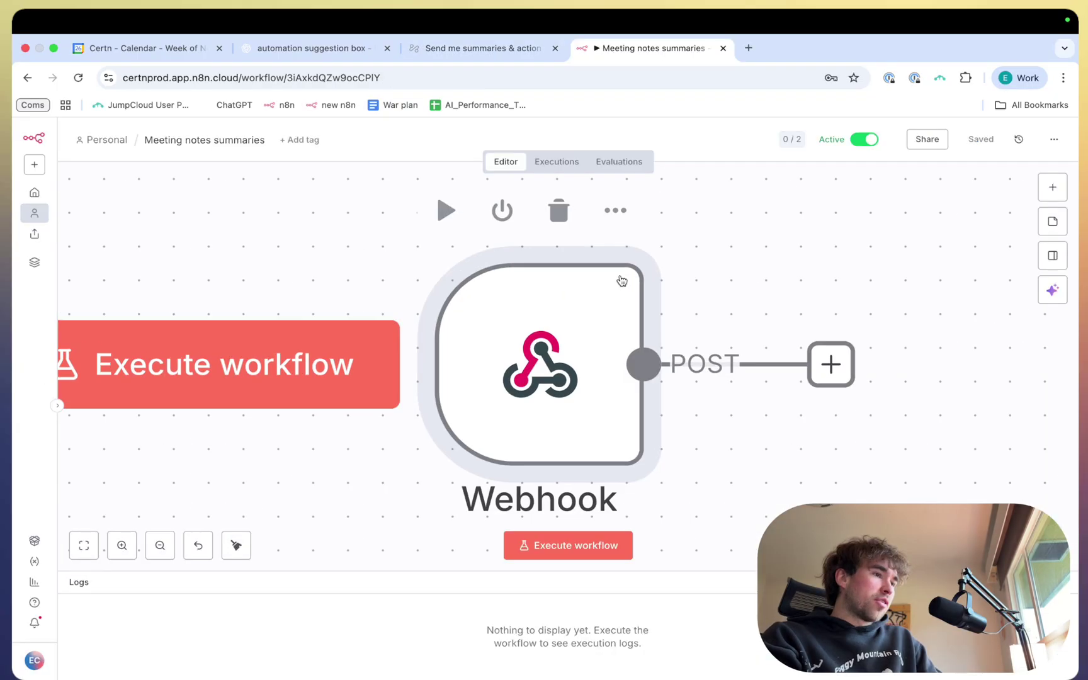
Step: Inspect the n8n Webhook node's URL and POST method, then return to the Workspace Flows tab
{"action": "double_click", "coordinate": [601, 304]}
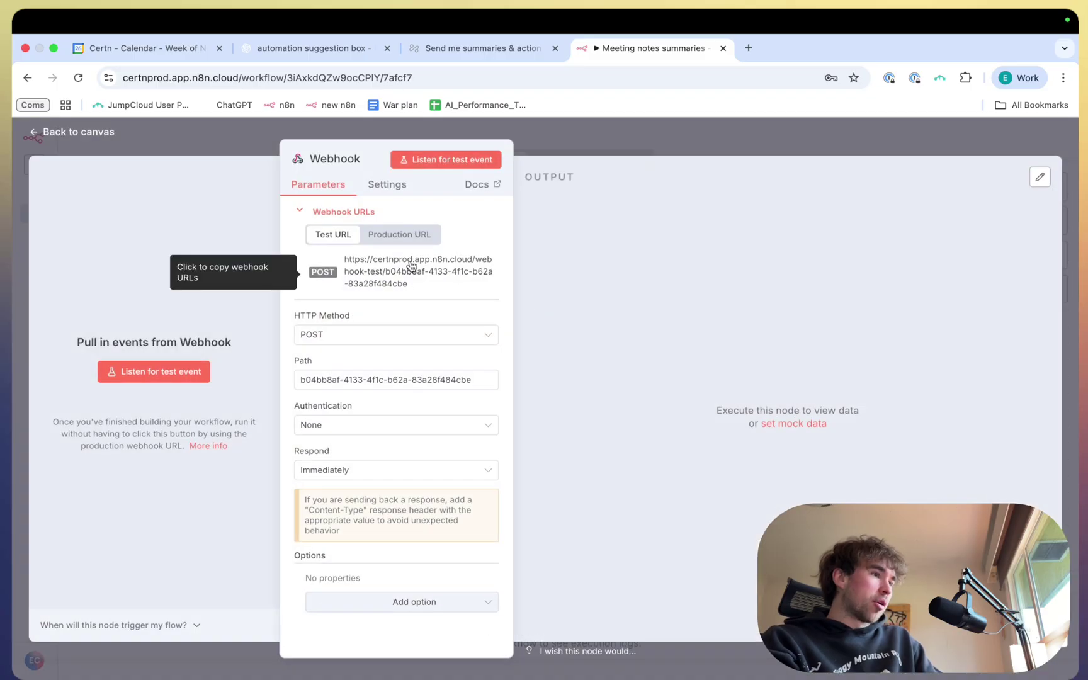
{"action": "left_click", "coordinate": [716, 142]}
{"action": "double_click", "coordinate": [586, 289]}
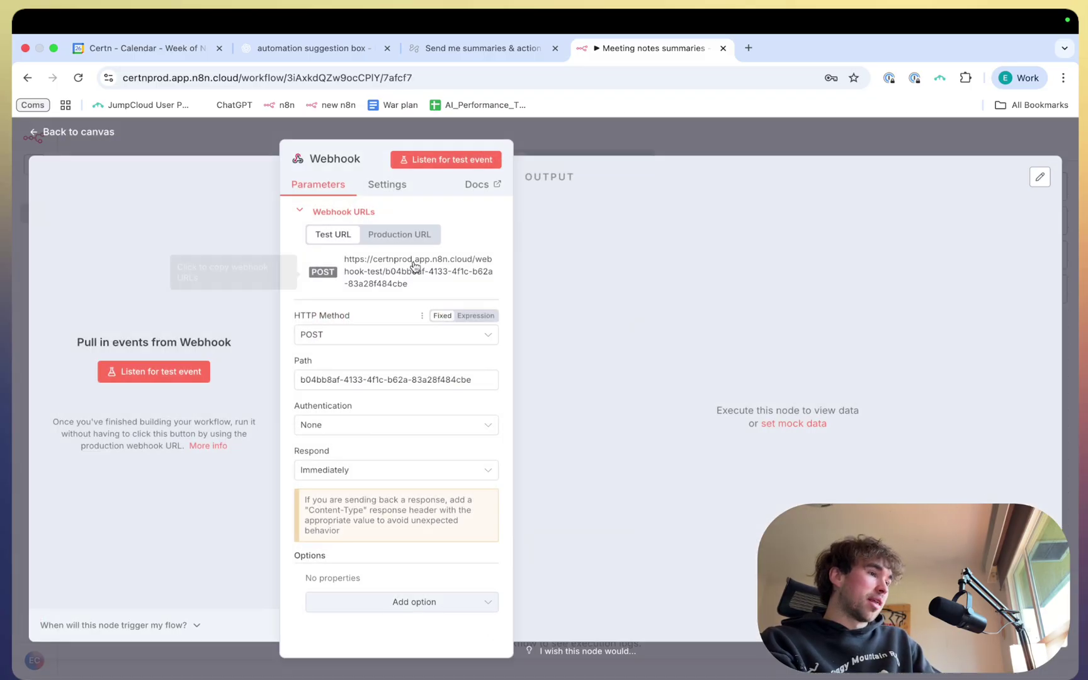
{"action": "left_click", "coordinate": [646, 146]}
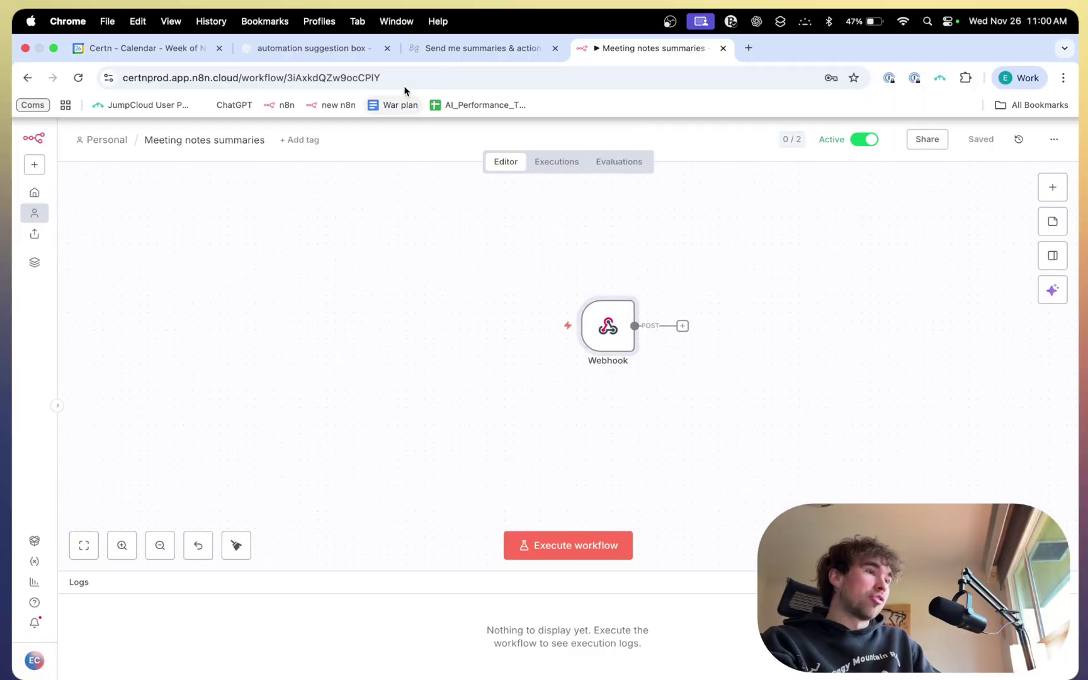
{"action": "left_click", "coordinate": [454, 49]}
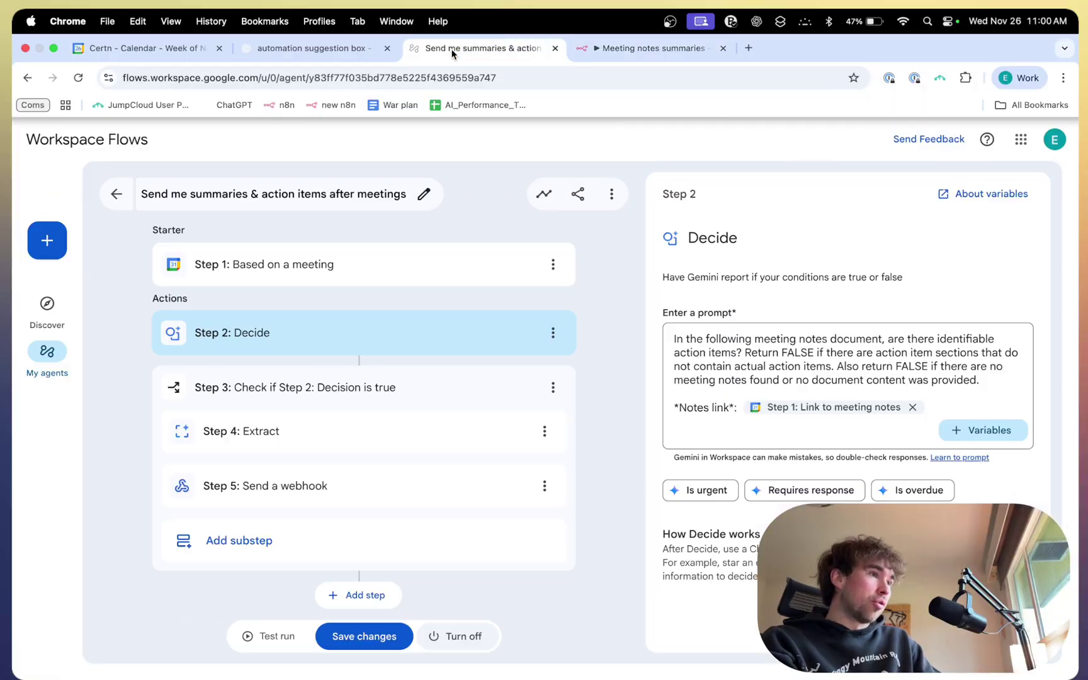
Step: Review the Step 5 webhook URL and payload, then go to My agents
{"action": "left_click", "coordinate": [408, 503]}
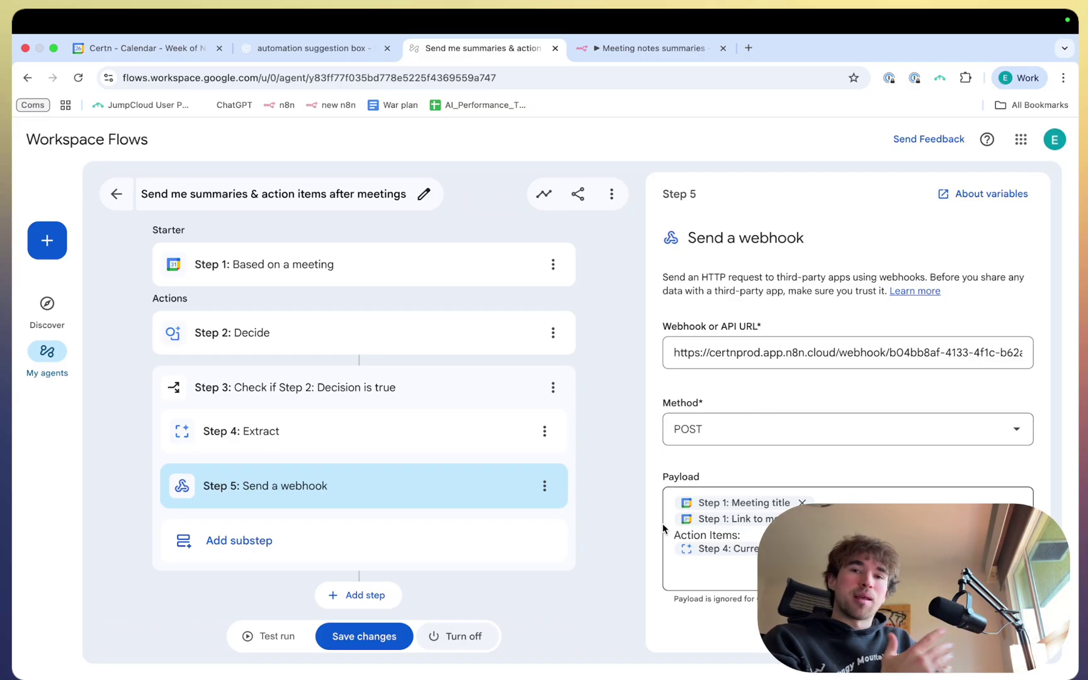
{"action": "left_click", "coordinate": [47, 351]}
Step: Open the email auto-labeler and show its Add labels step with Meeting update, Recruiting, Sales and Support labels
{"action": "left_click", "coordinate": [504, 328]}
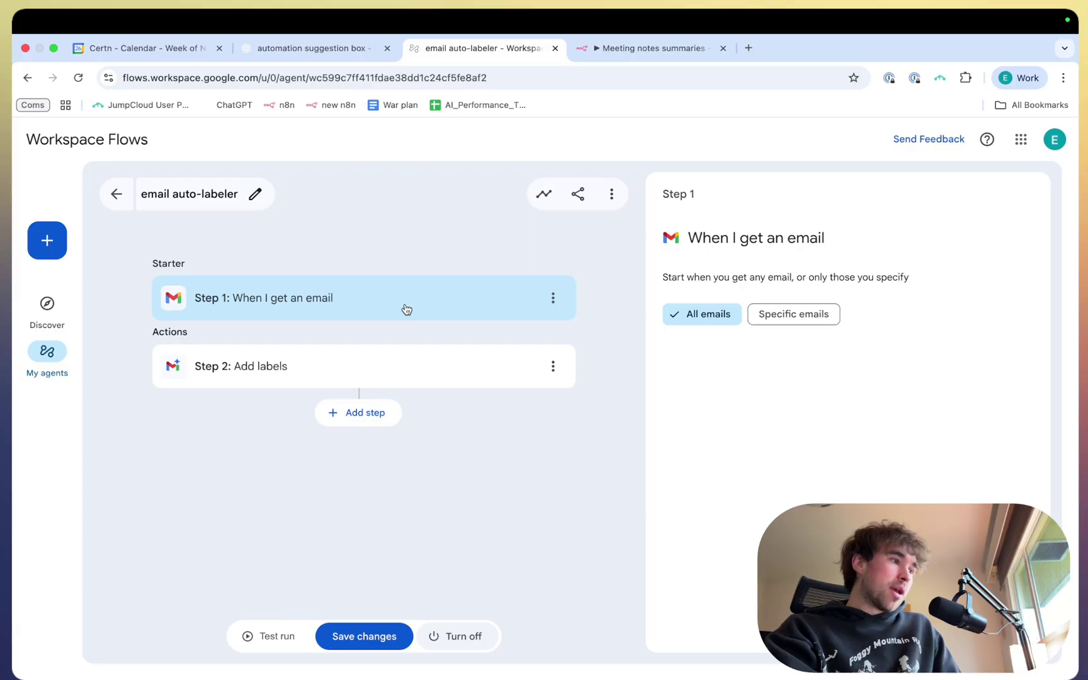
{"action": "left_click_drag", "start_coordinate": [166, 260], "coordinate": [289, 262]}
{"action": "left_click", "coordinate": [291, 297]}
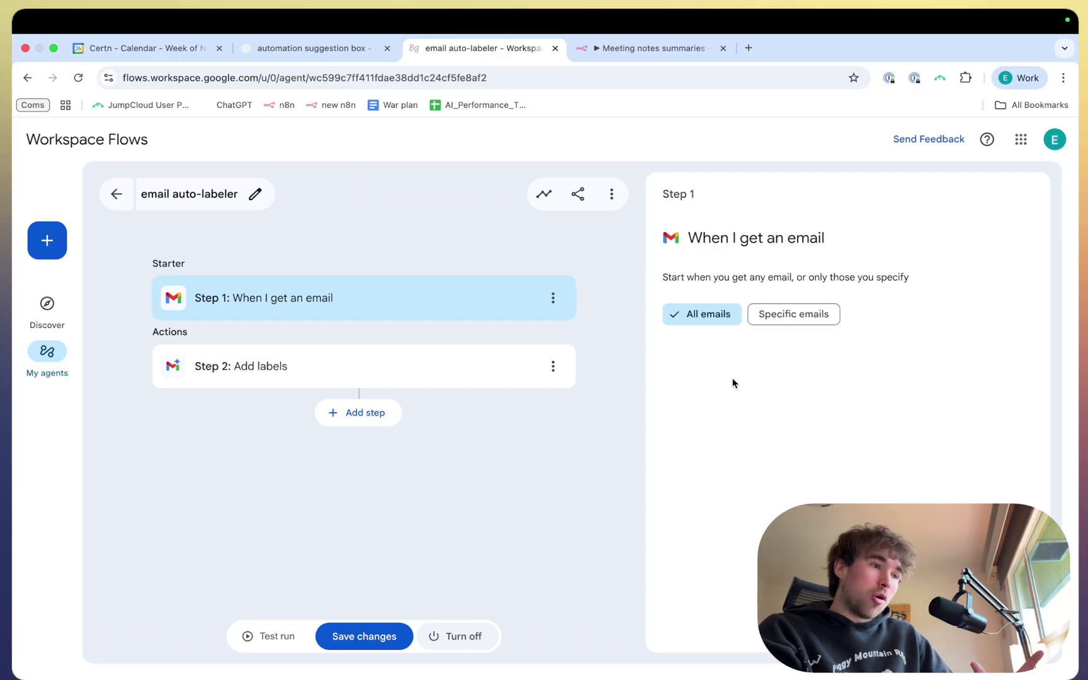
{"action": "double_click", "coordinate": [434, 295]}
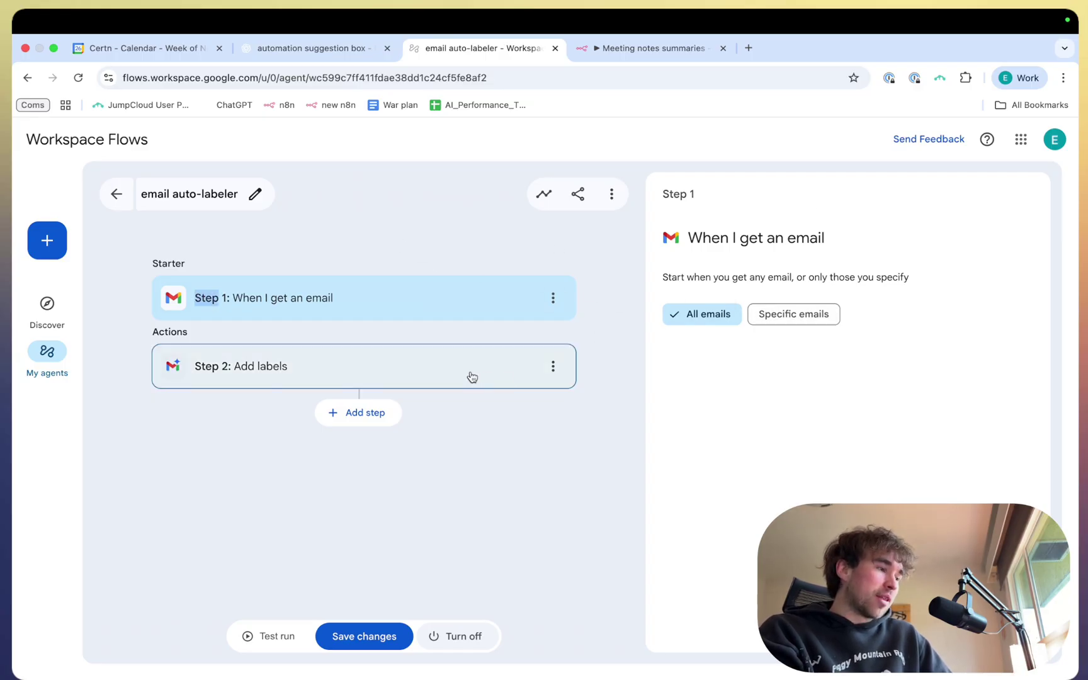
{"action": "double_click", "coordinate": [175, 332]}
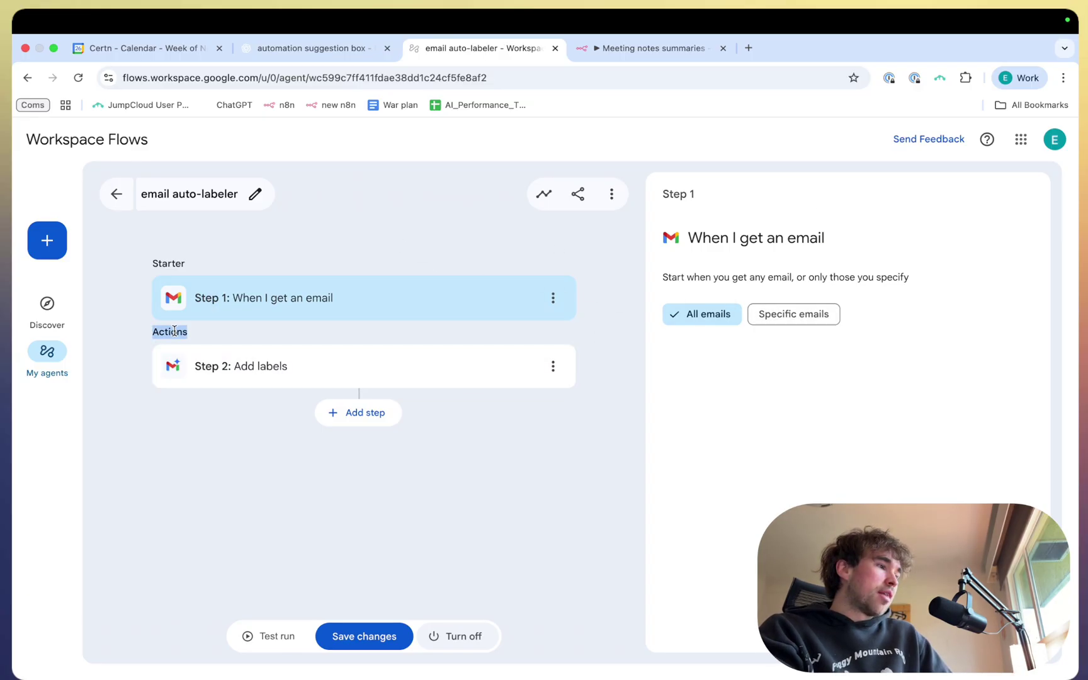
{"action": "left_click", "coordinate": [250, 366]}
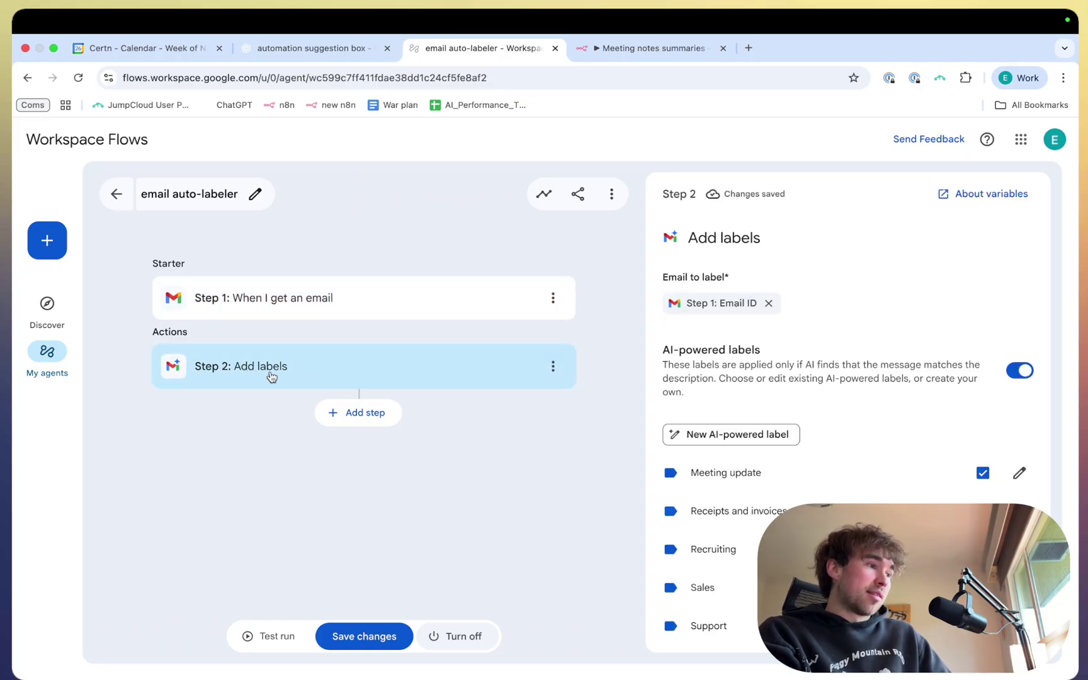
Step: Add a step after Add labels and scroll through the catalogue's Gmail and Chat actions
{"action": "left_click", "coordinate": [369, 412]}
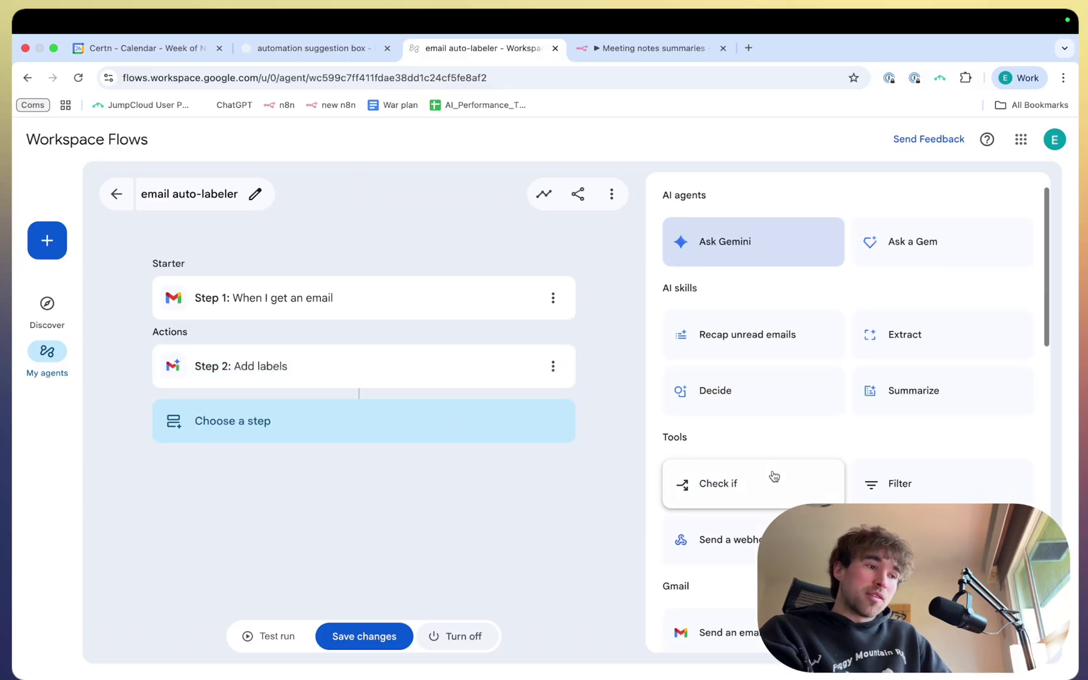
{"action": "scroll", "coordinate": [753, 415], "scroll_direction": "down", "scroll_amount": 5}
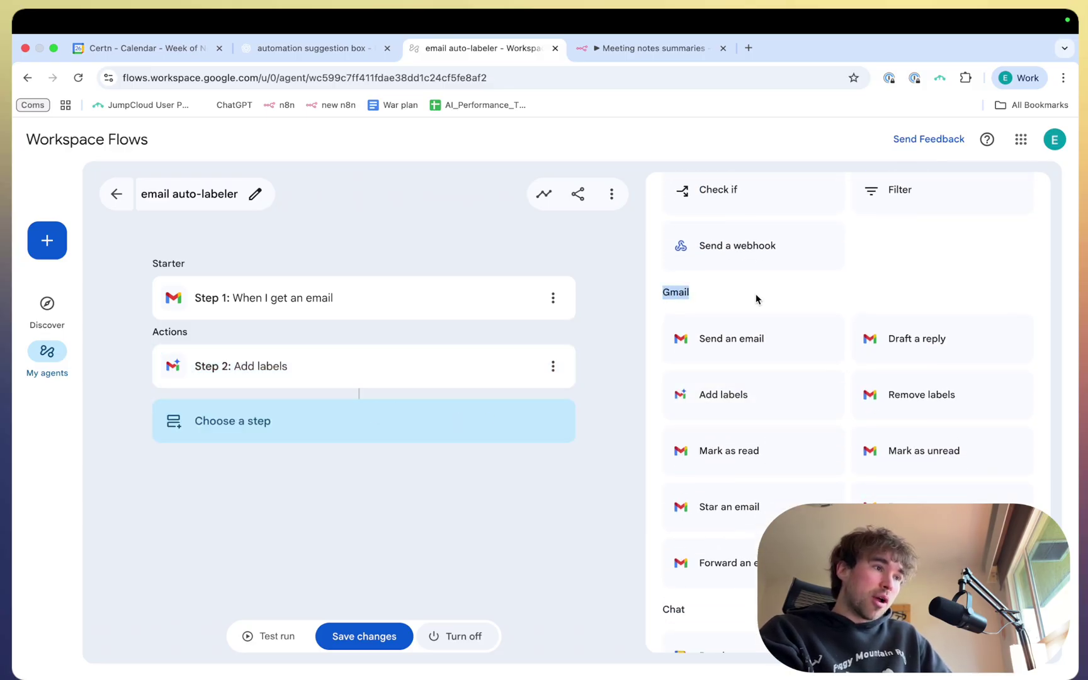
{"action": "scroll", "coordinate": [734, 352], "scroll_direction": "down", "scroll_amount": 2}
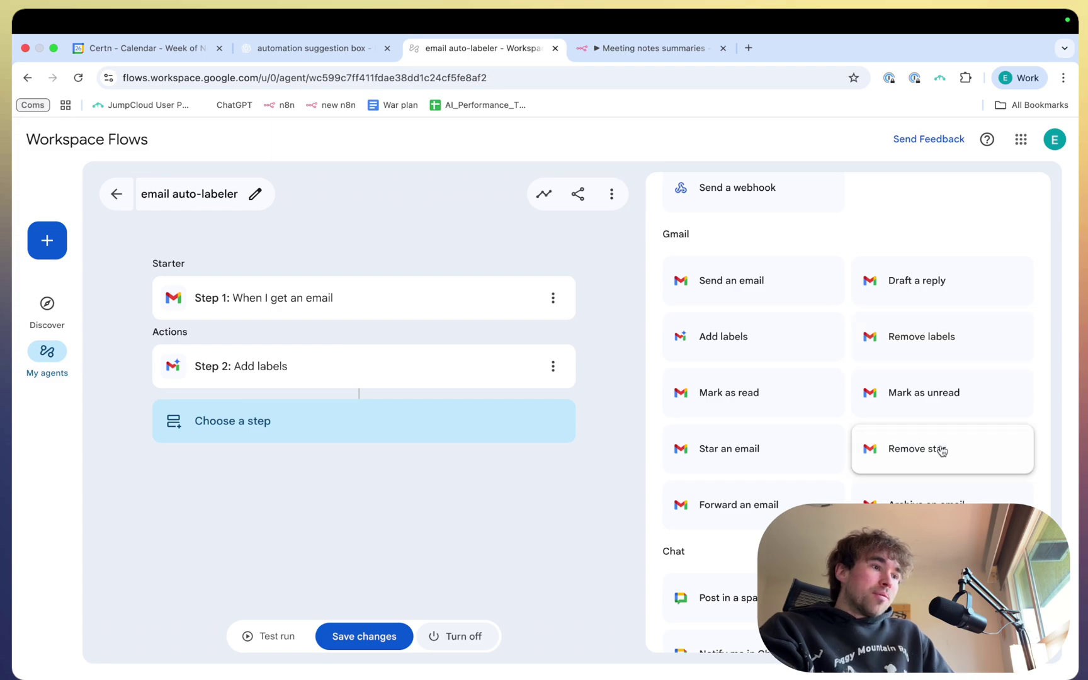
{"action": "scroll", "coordinate": [729, 324], "scroll_direction": "up", "scroll_amount": 5}
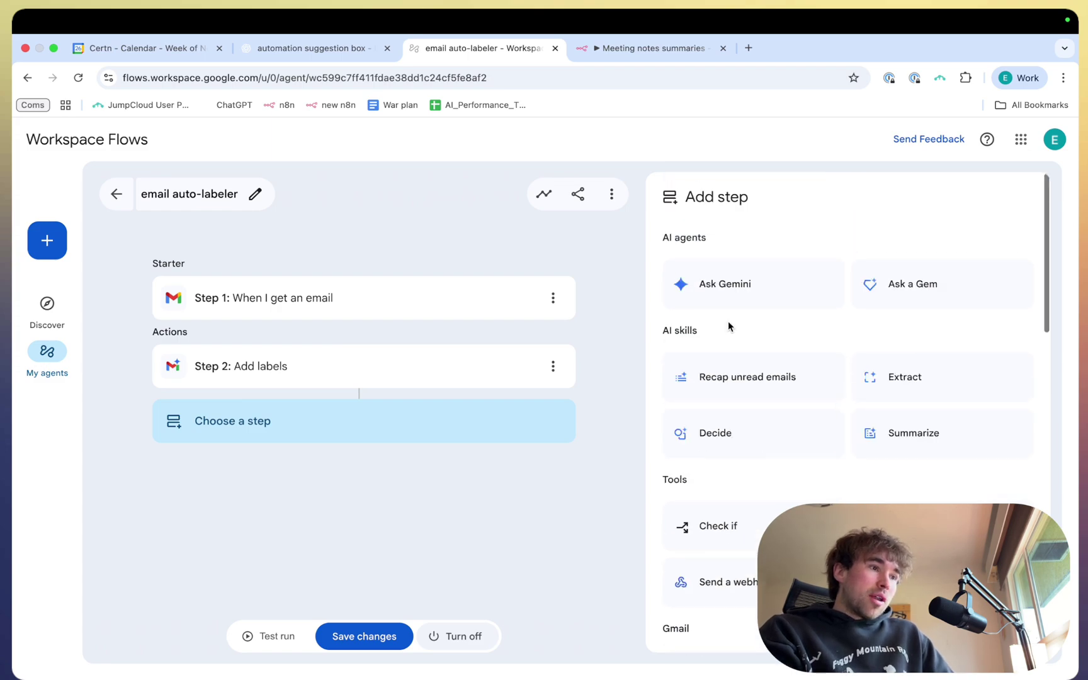
{"action": "scroll", "coordinate": [729, 326], "scroll_direction": "down", "scroll_amount": 15}
{"action": "scroll", "coordinate": [724, 325], "scroll_direction": "up", "scroll_amount": 15}
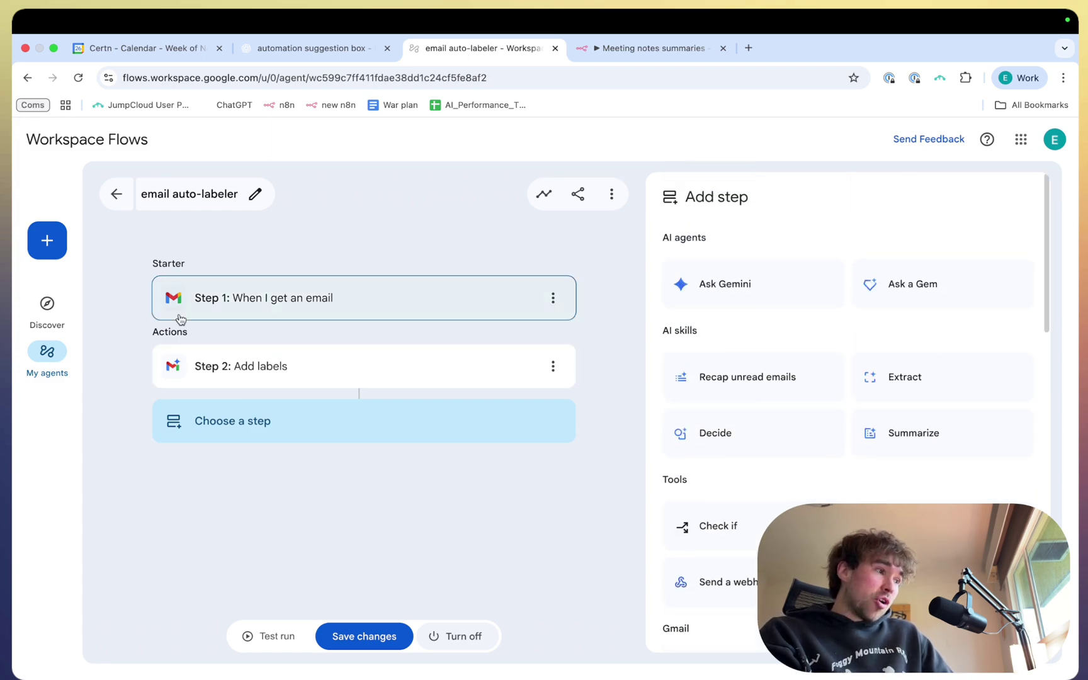
{"action": "scroll", "coordinate": [793, 400], "scroll_direction": "down", "scroll_amount": 10}
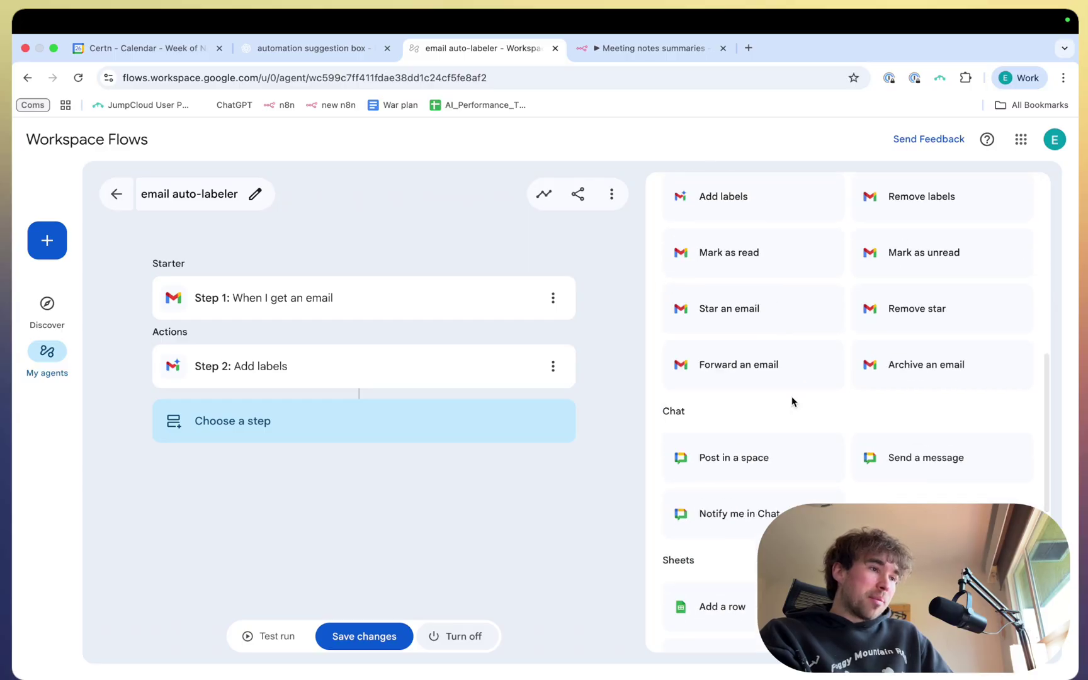
{"action": "scroll", "coordinate": [792, 401], "scroll_direction": "up", "scroll_amount": 1}
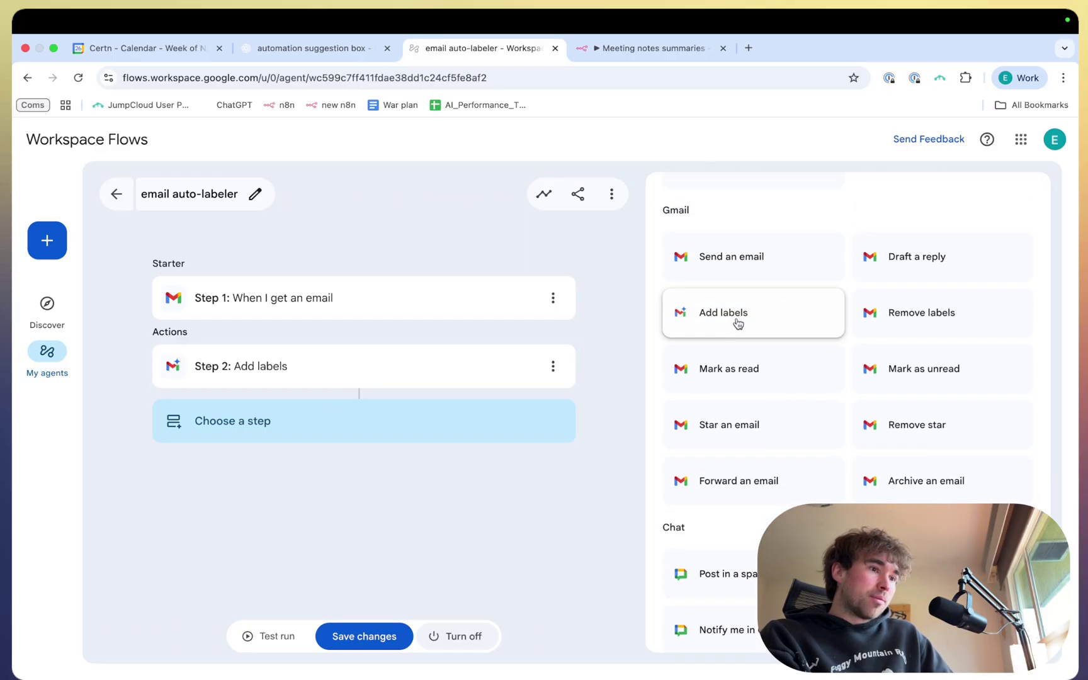
{"action": "left_click", "coordinate": [539, 420]}
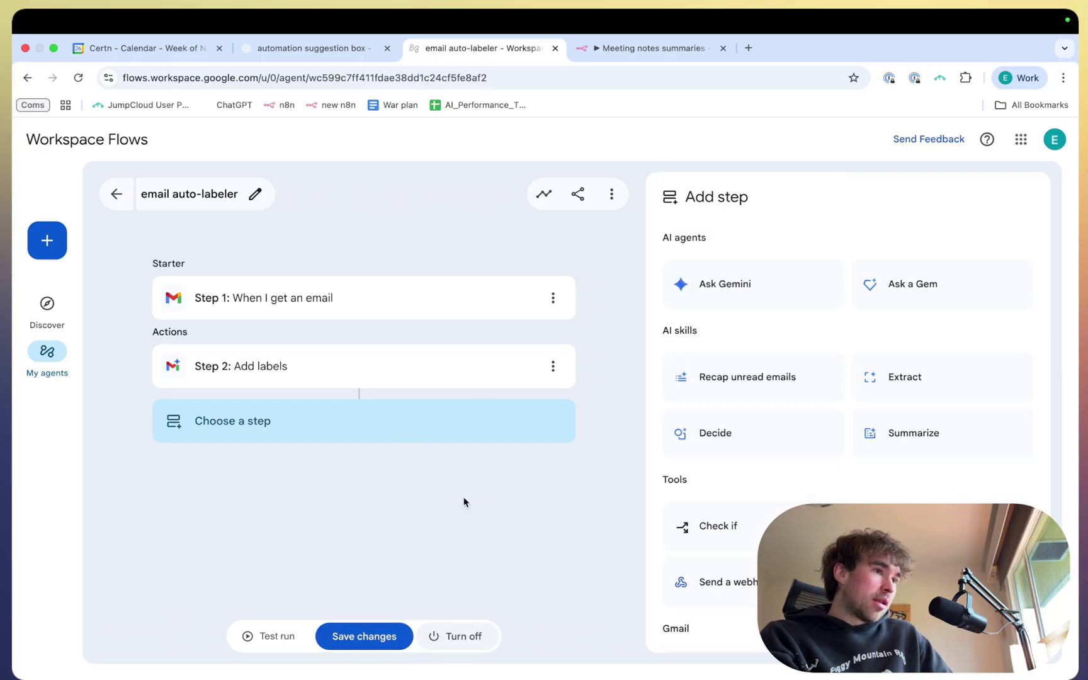
Step: Reopen the Add labels settings and draft a new AI-powered label's name and description
{"action": "left_click", "coordinate": [458, 365]}
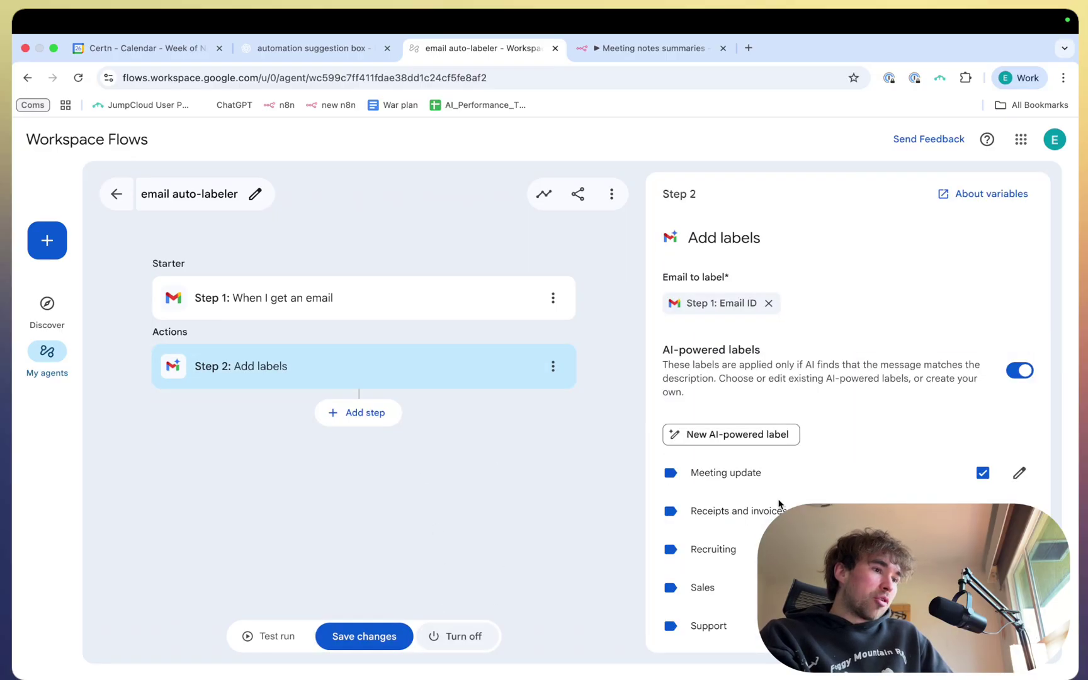
{"action": "scroll", "coordinate": [780, 504], "scroll_direction": "down", "scroll_amount": 3}
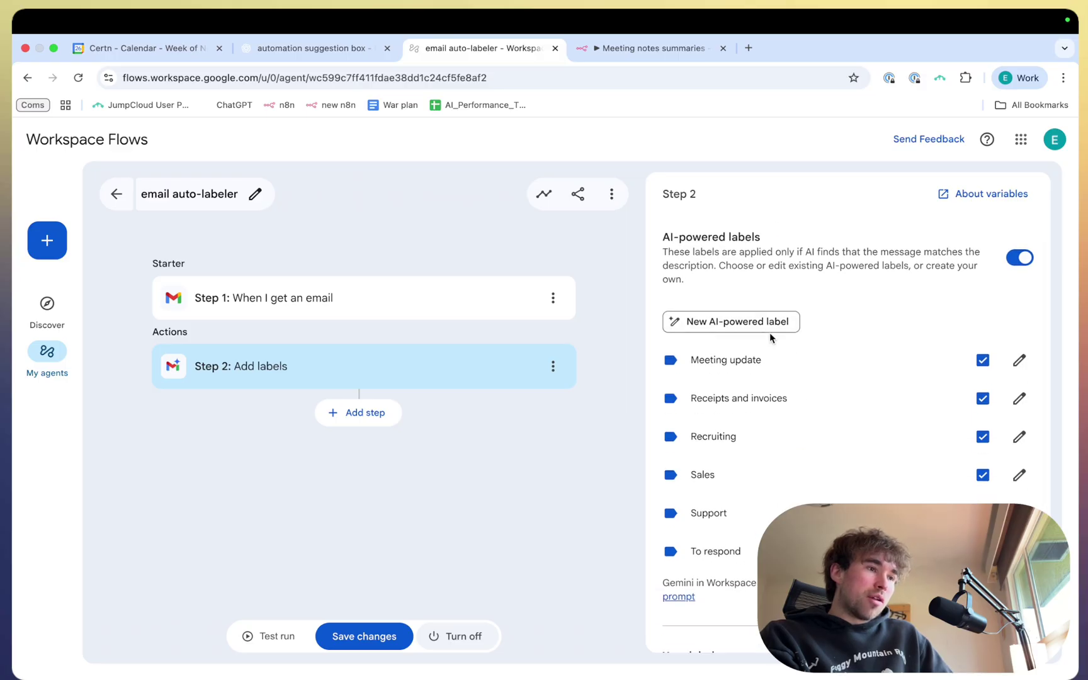
{"action": "left_click", "coordinate": [742, 329]}
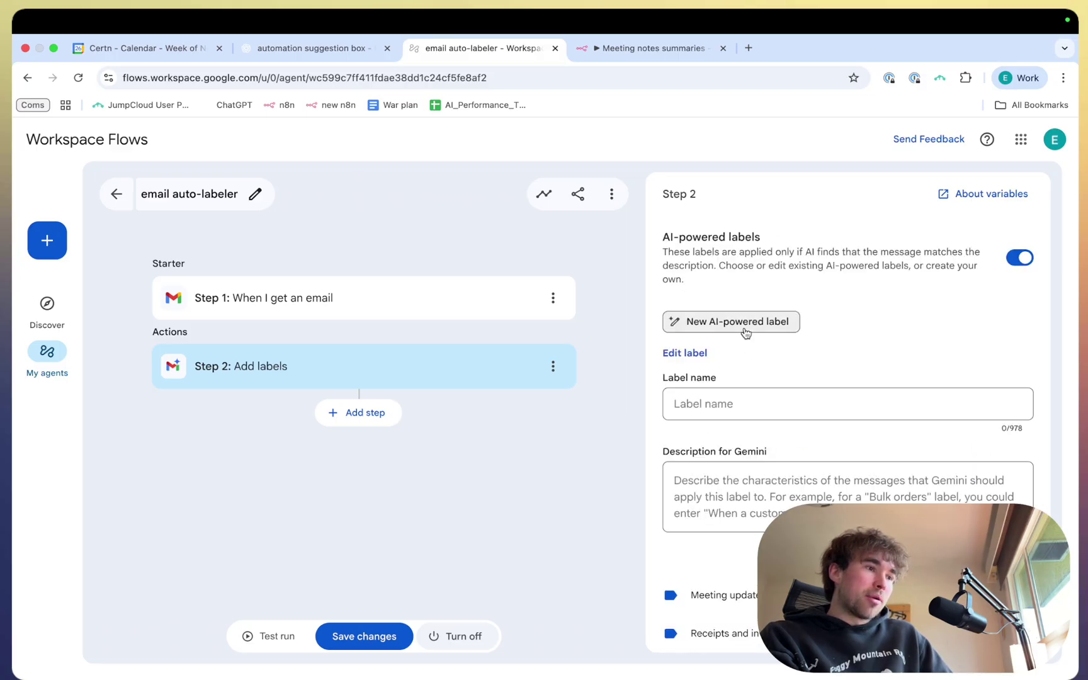
{"action": "left_click", "coordinate": [743, 412]}
{"action": "left_click", "coordinate": [737, 494]}
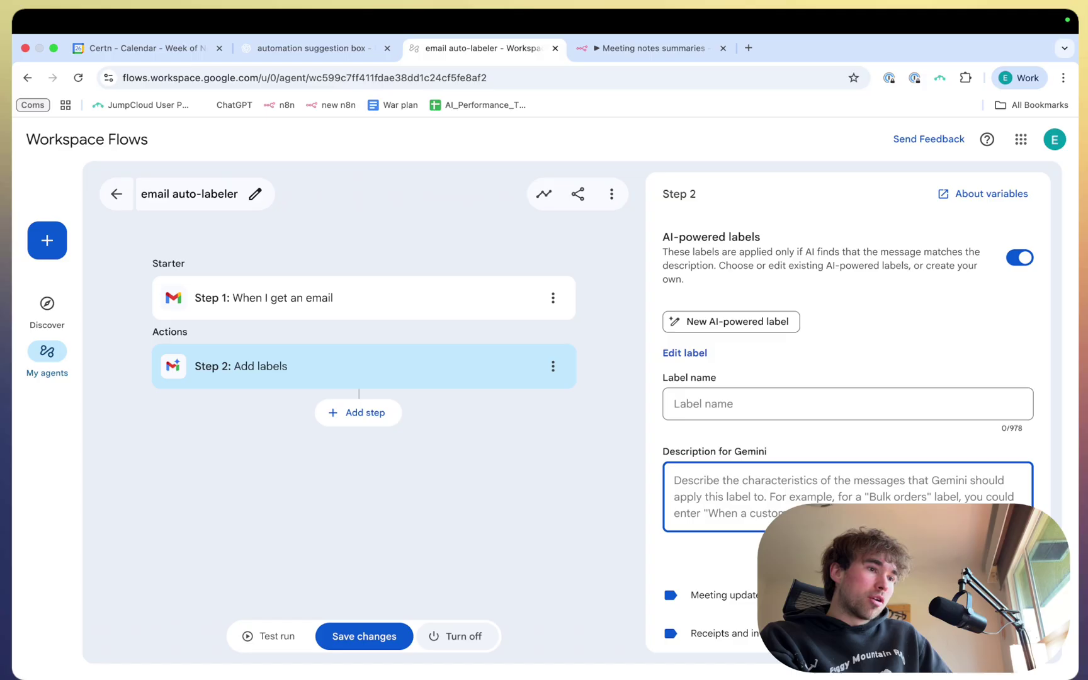
{"action": "scroll", "coordinate": [850, 429], "scroll_direction": "down", "scroll_amount": 1}
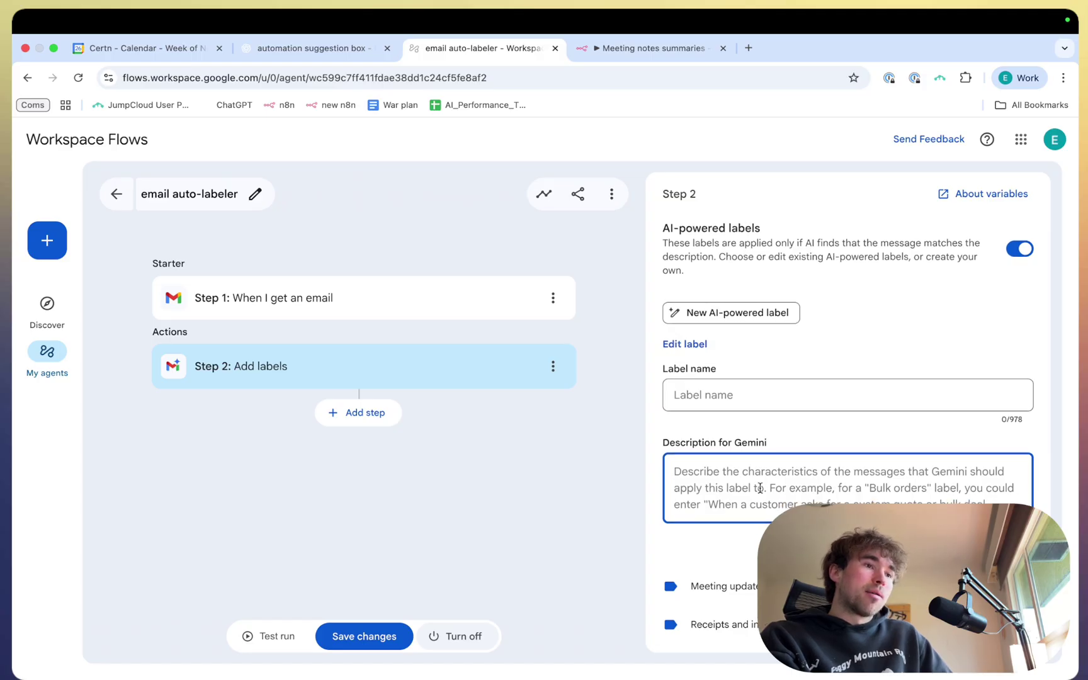
{"action": "scroll", "coordinate": [851, 430], "scroll_direction": "down", "scroll_amount": 3}
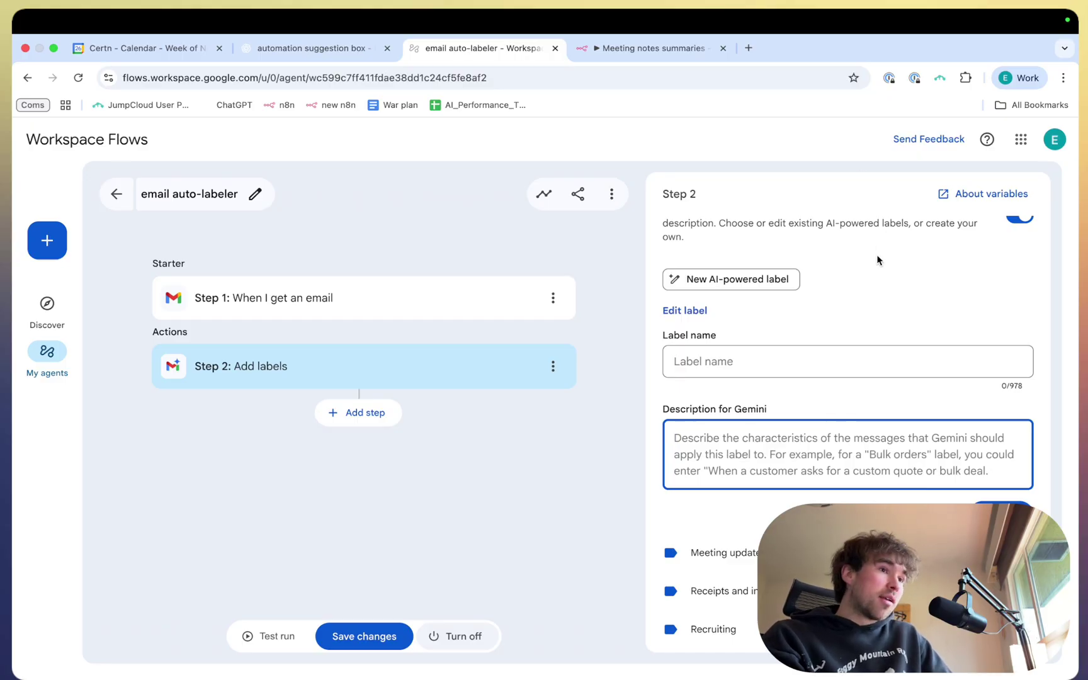
Step: Stop editing the label, scroll the panel back to the top and return to My agents
{"action": "left_click", "coordinate": [874, 293]}
{"action": "scroll", "coordinate": [845, 381], "scroll_direction": "down", "scroll_amount": 5}
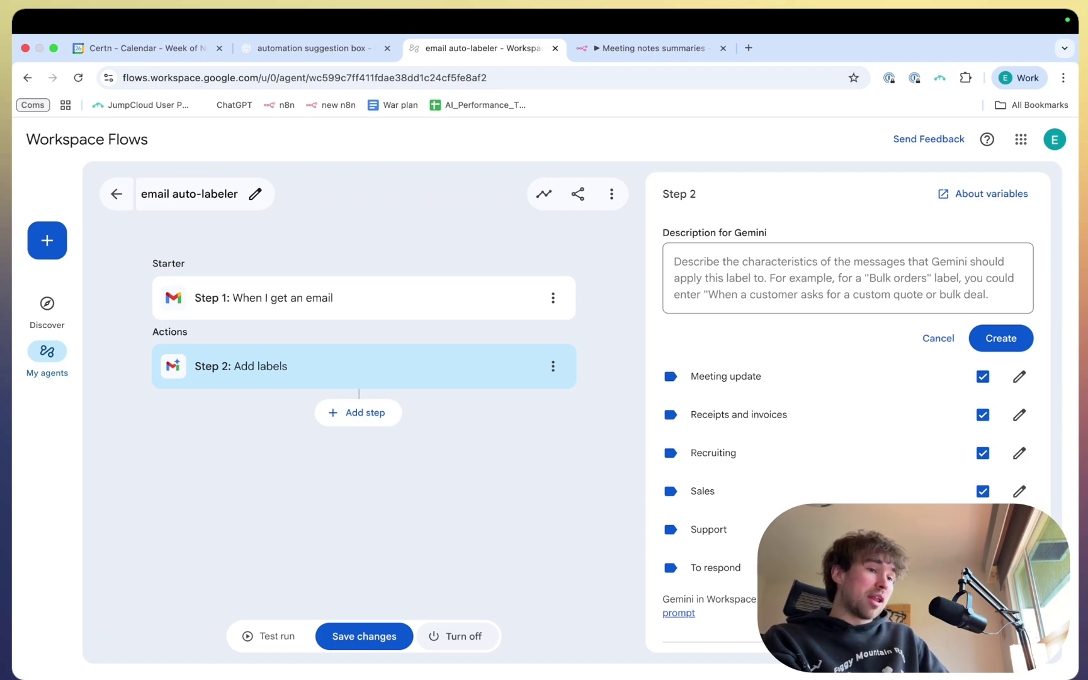
{"action": "scroll", "coordinate": [670, 235], "scroll_direction": "up", "scroll_amount": 5}
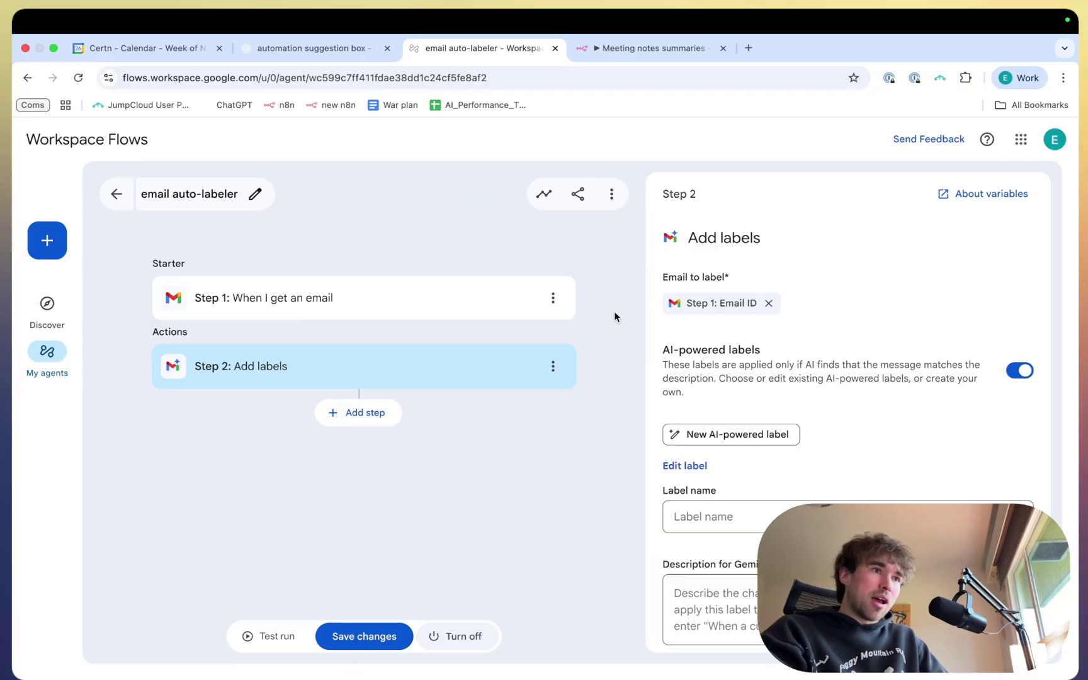
{"action": "left_click", "coordinate": [46, 351]}
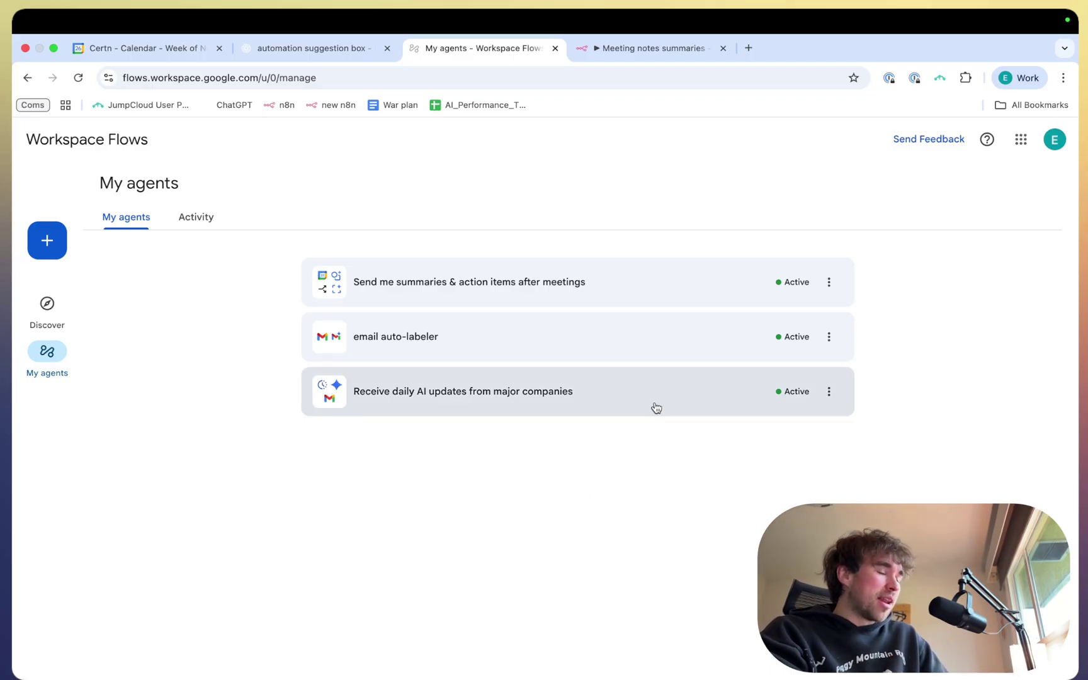
Step: Open the daily AI updates agent and review its Ask Gemini prompt and 'Daily AI Updates Briefing' email
{"action": "left_click", "coordinate": [622, 402]}
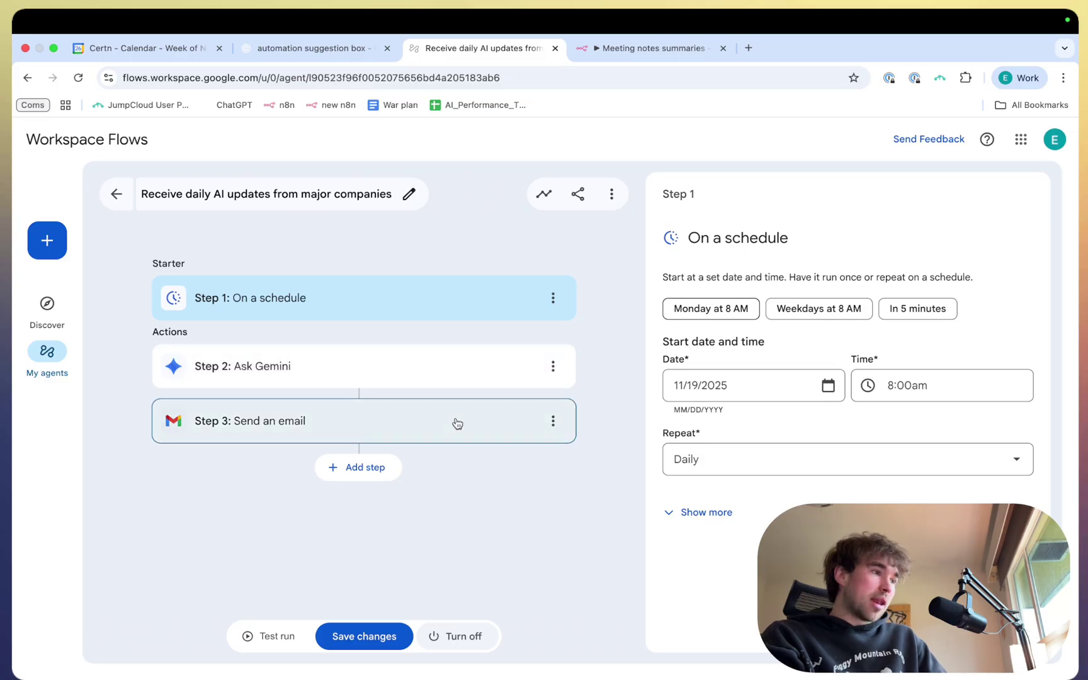
{"action": "left_click", "coordinate": [403, 378]}
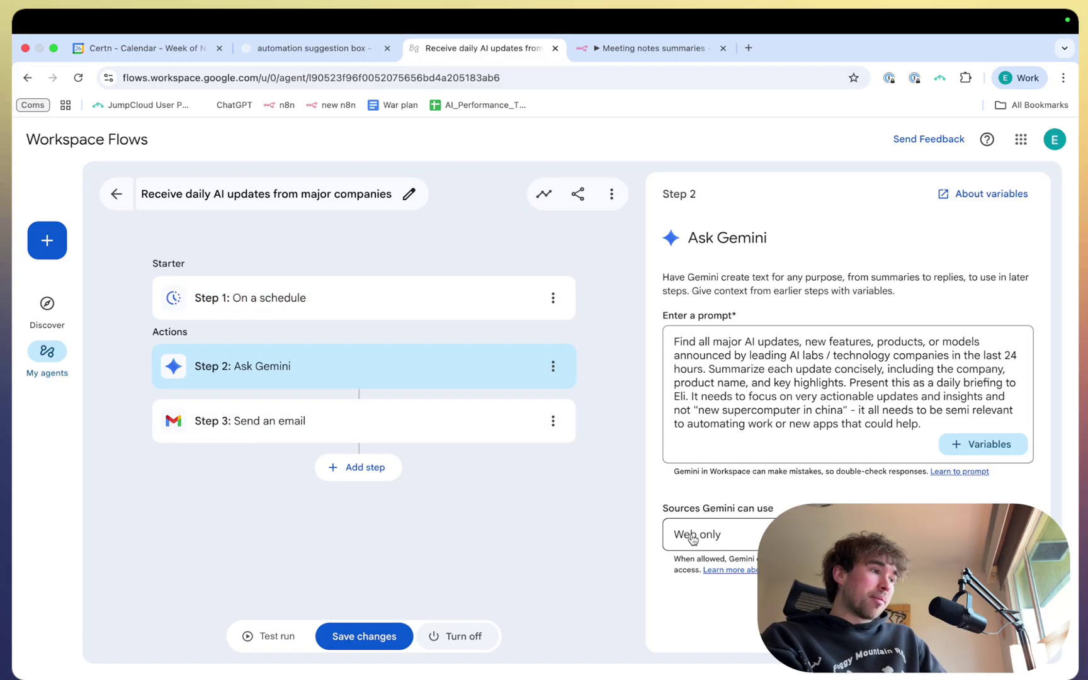
{"action": "left_click_drag", "start_coordinate": [707, 346], "coordinate": [902, 437]}
{"action": "left_click", "coordinate": [894, 409]}
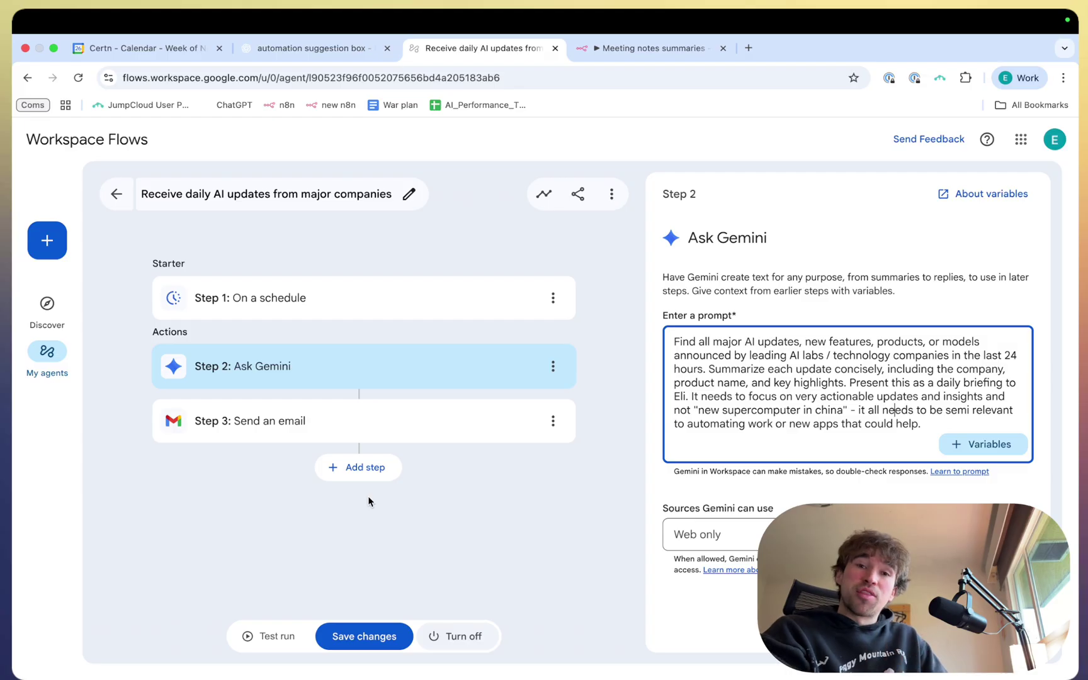
{"action": "left_click", "coordinate": [492, 435]}
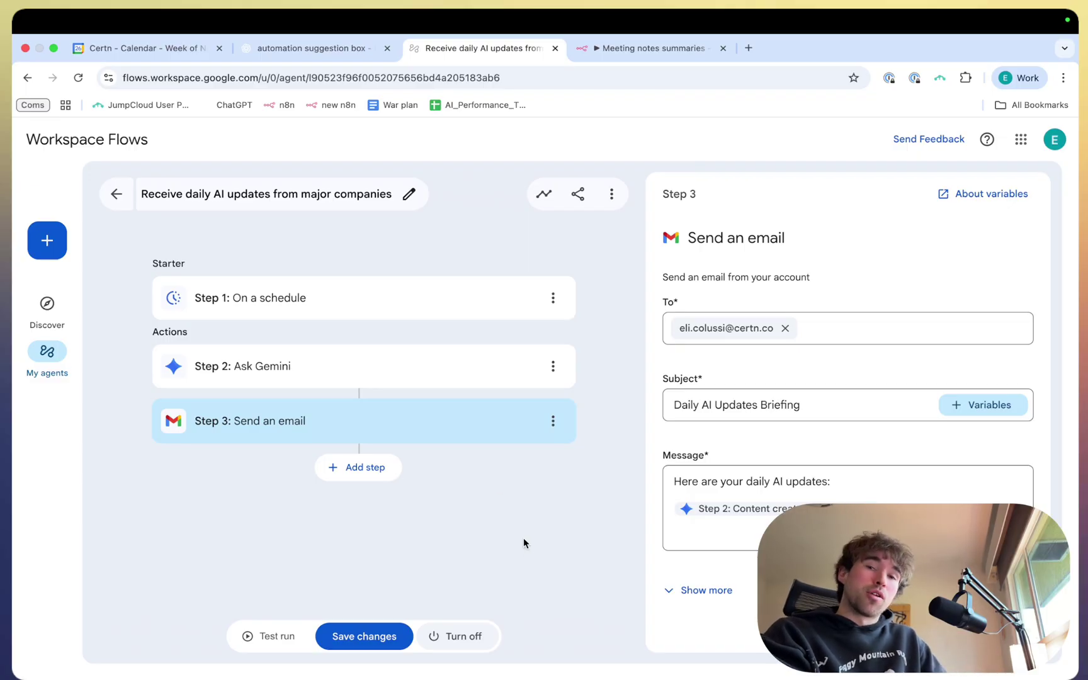
Step: Browse the Discover page's template agents for email, meetings and team connections, ending back near the top
{"action": "left_click", "coordinate": [90, 323]}
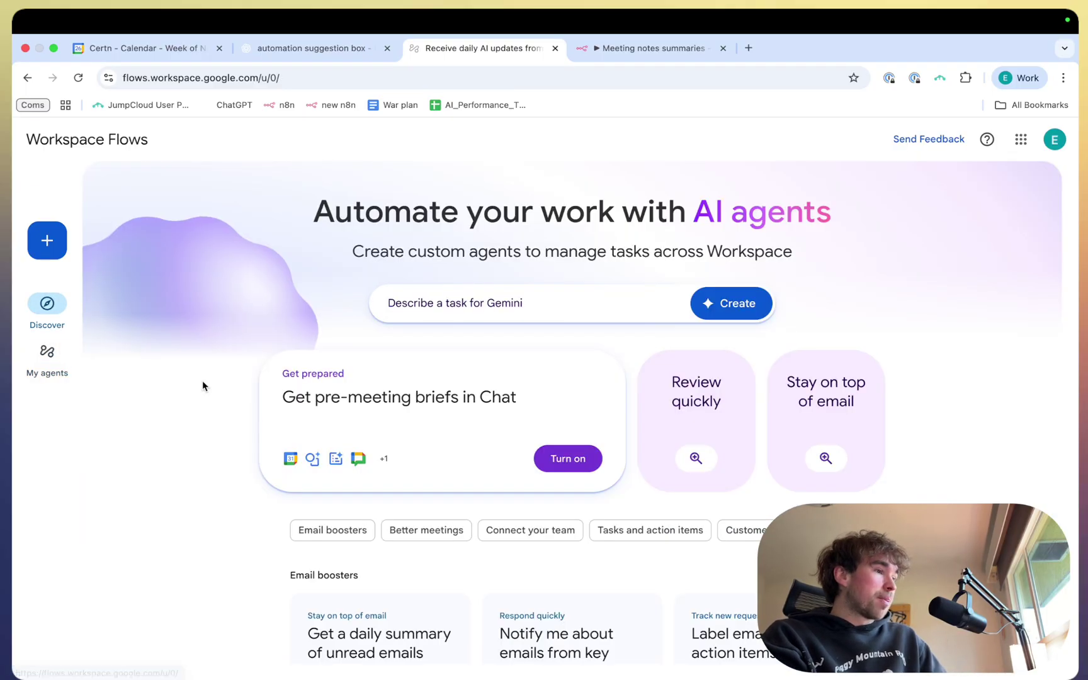
{"action": "scroll", "coordinate": [143, 477], "scroll_direction": "down", "scroll_amount": 2}
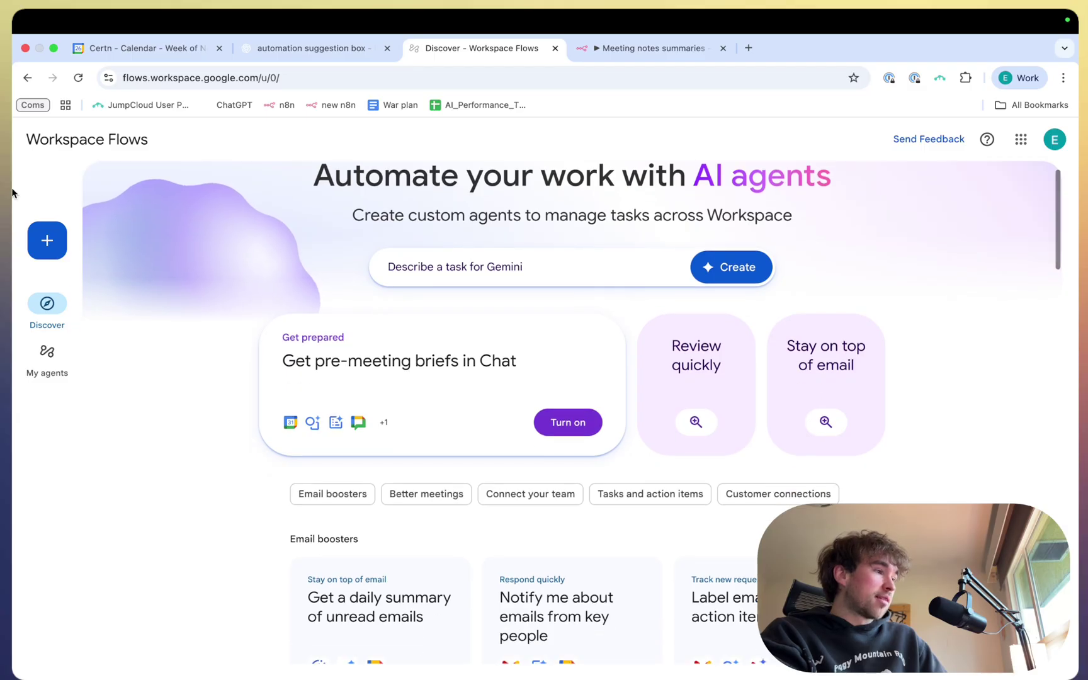
{"action": "scroll", "coordinate": [296, 522], "scroll_direction": "down", "scroll_amount": 3}
{"action": "scroll", "coordinate": [366, 542], "scroll_direction": "down", "scroll_amount": 2}
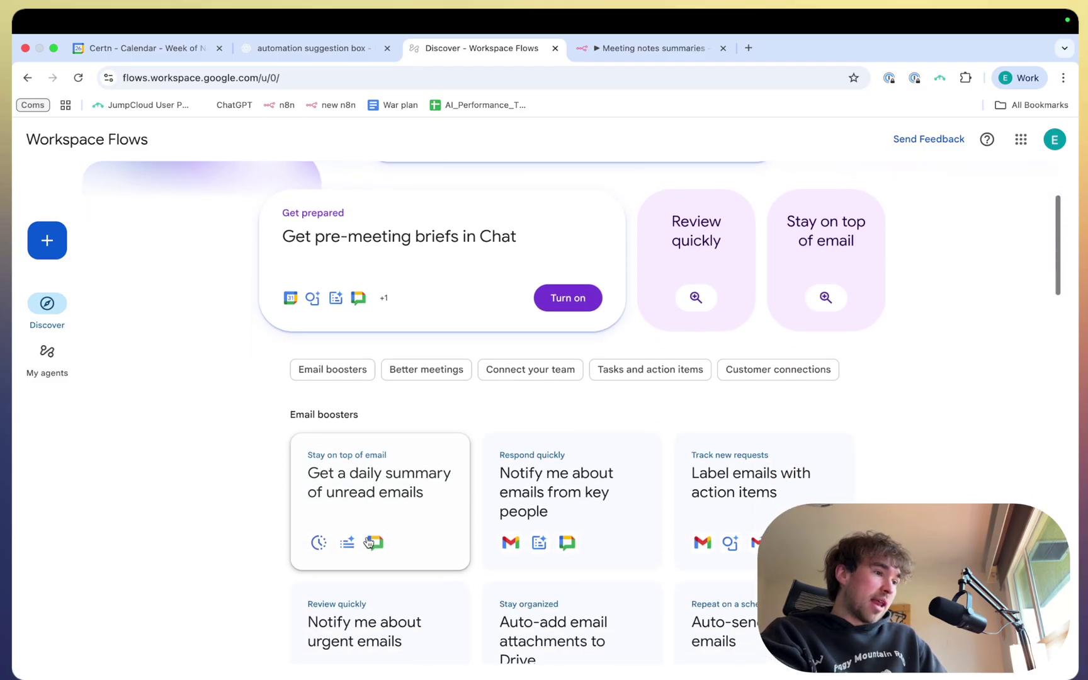
{"action": "scroll", "coordinate": [617, 520], "scroll_direction": "down", "scroll_amount": 10}
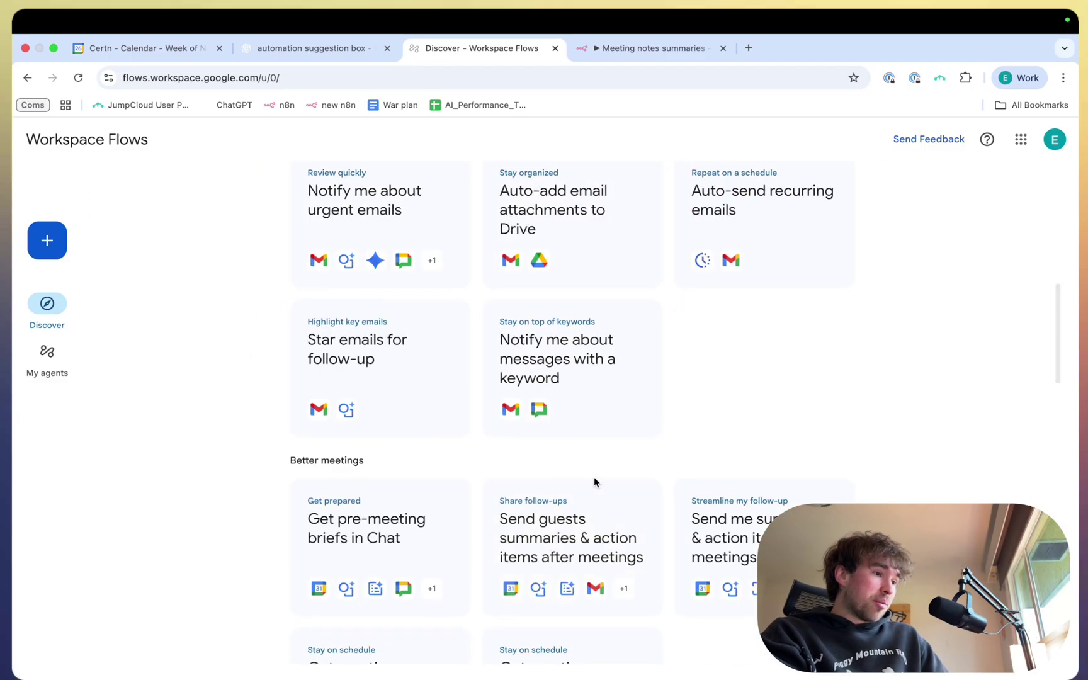
{"action": "scroll", "coordinate": [629, 583], "scroll_direction": "down", "scroll_amount": 1}
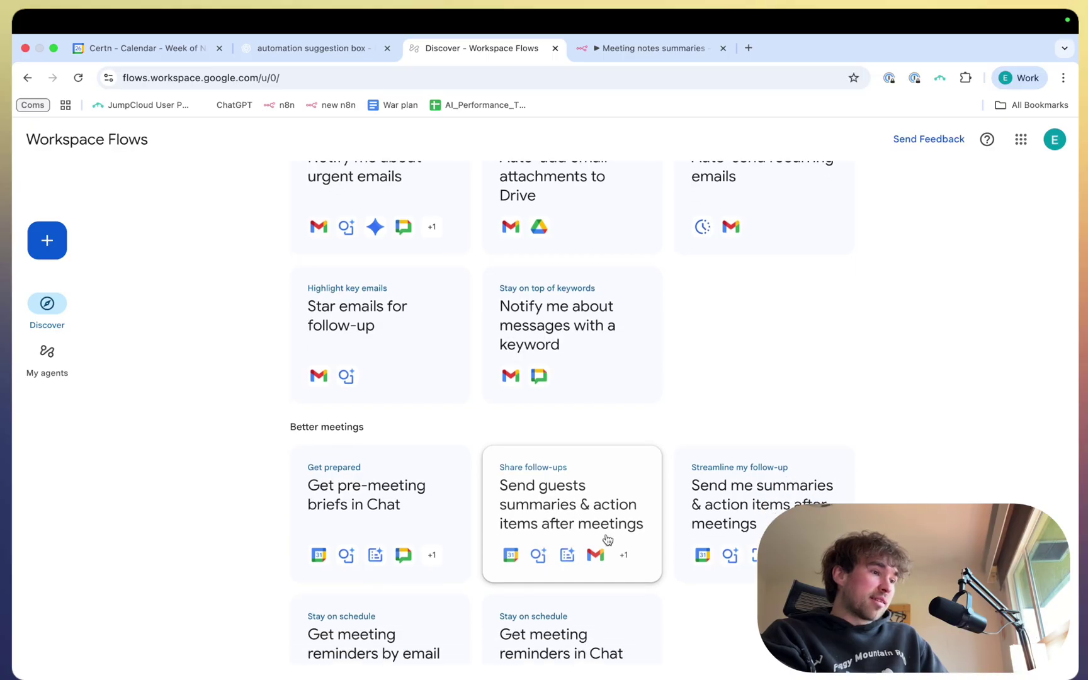
{"action": "scroll", "coordinate": [819, 378], "scroll_direction": "down", "scroll_amount": 6}
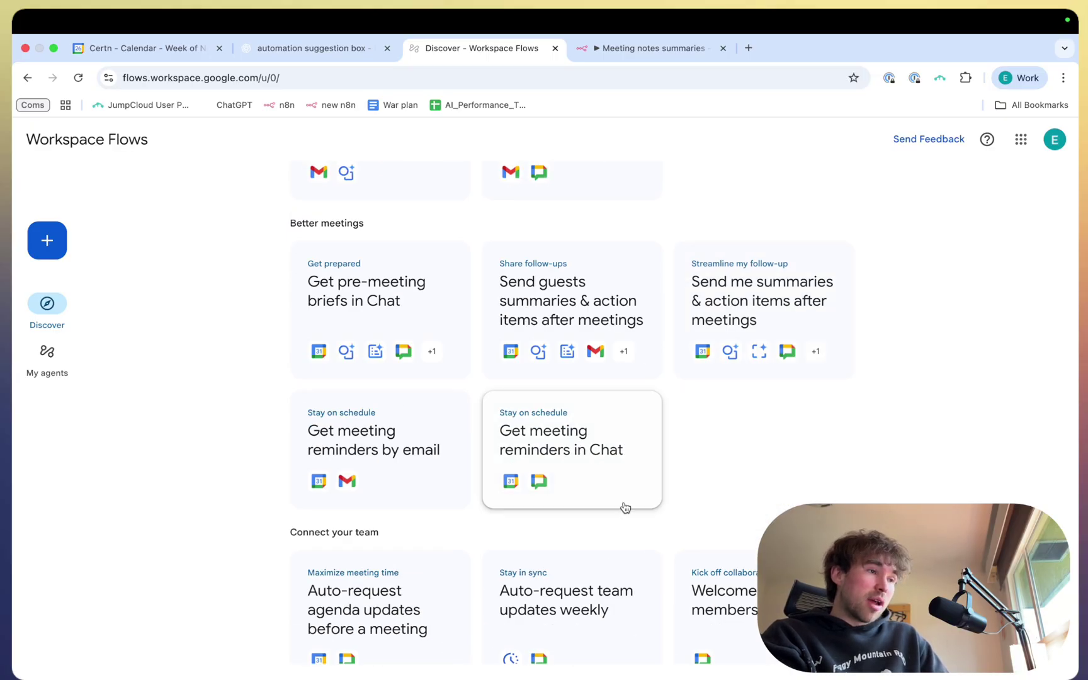
{"action": "scroll", "coordinate": [611, 466], "scroll_direction": "down", "scroll_amount": 1}
{"action": "scroll", "coordinate": [617, 479], "scroll_direction": "down", "scroll_amount": 2}
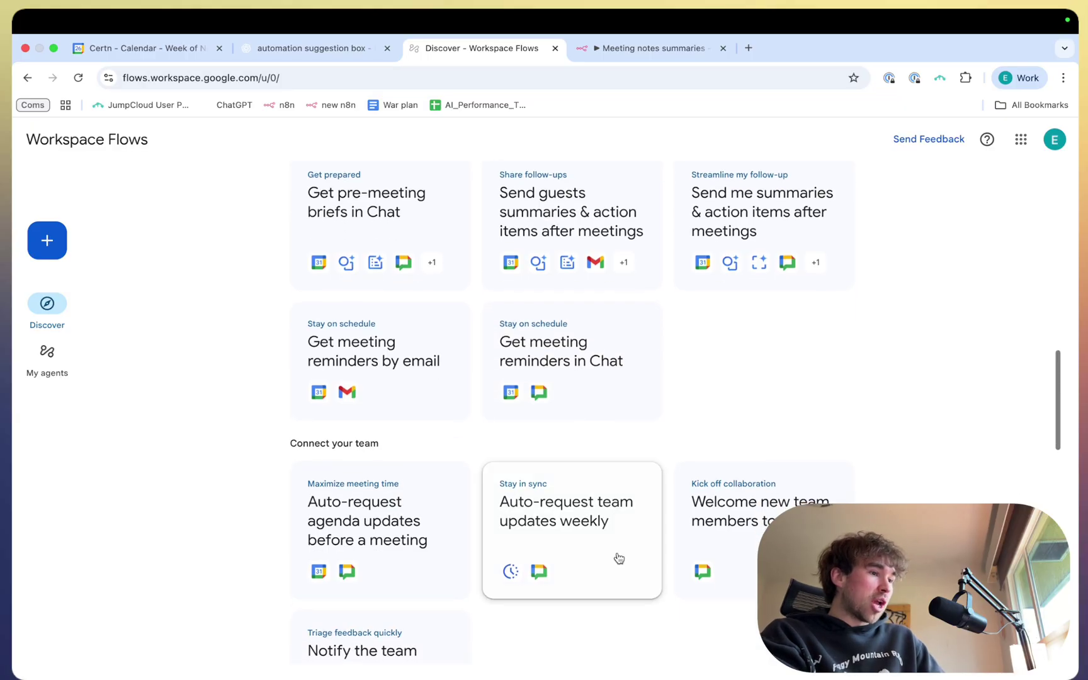
{"action": "scroll", "coordinate": [619, 558], "scroll_direction": "down", "scroll_amount": 2}
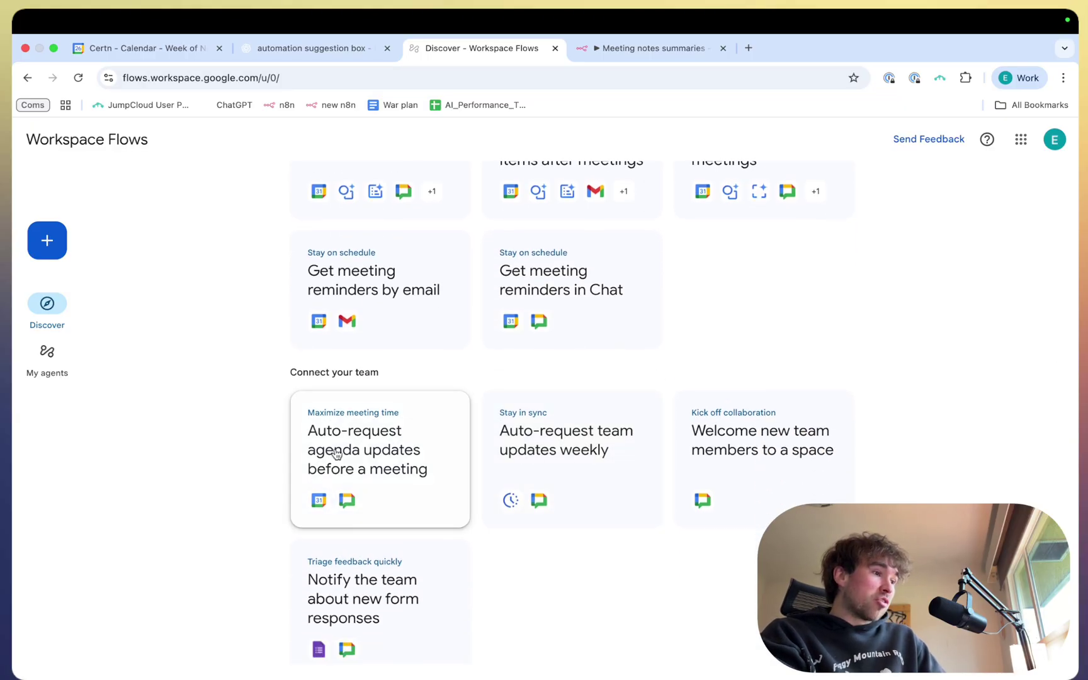
{"action": "scroll", "coordinate": [372, 507], "scroll_direction": "down", "scroll_amount": 2}
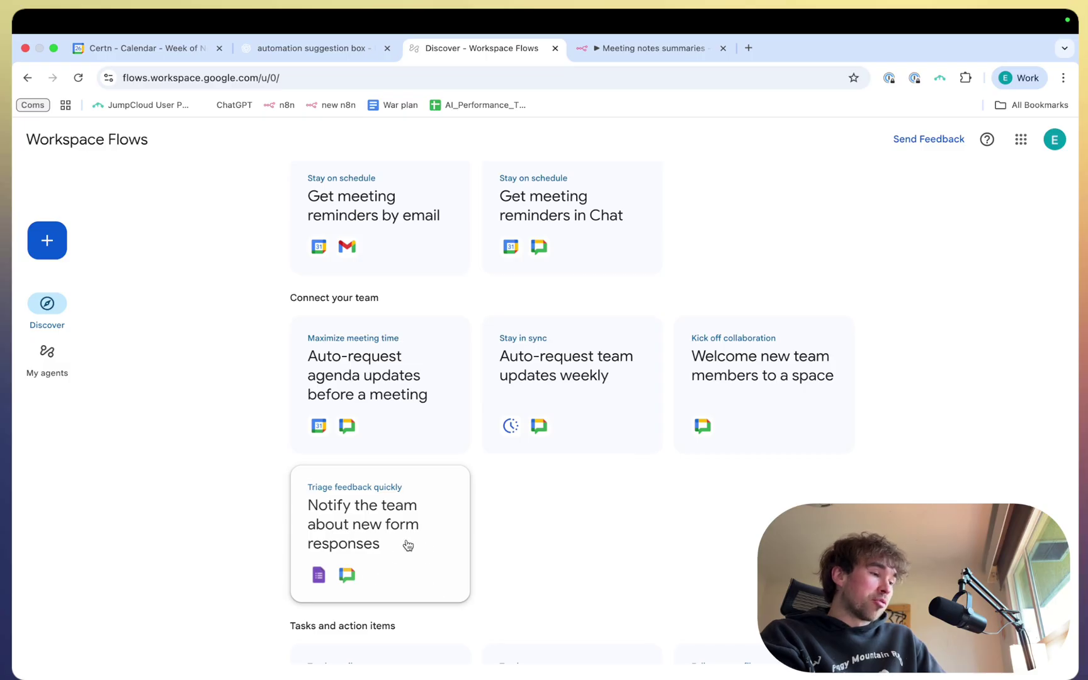
{"action": "scroll", "coordinate": [441, 510], "scroll_direction": "up", "scroll_amount": 10}
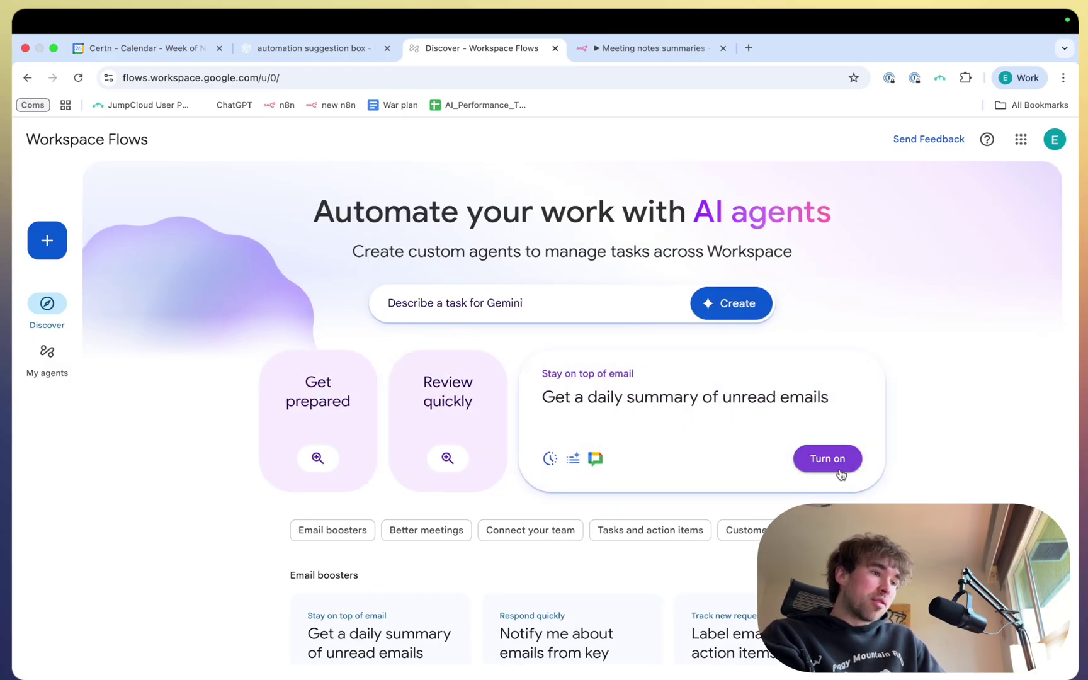
Step: Turn on the 'Get a daily summary of unread emails' template as a new agent
{"action": "left_click", "coordinate": [839, 469]}
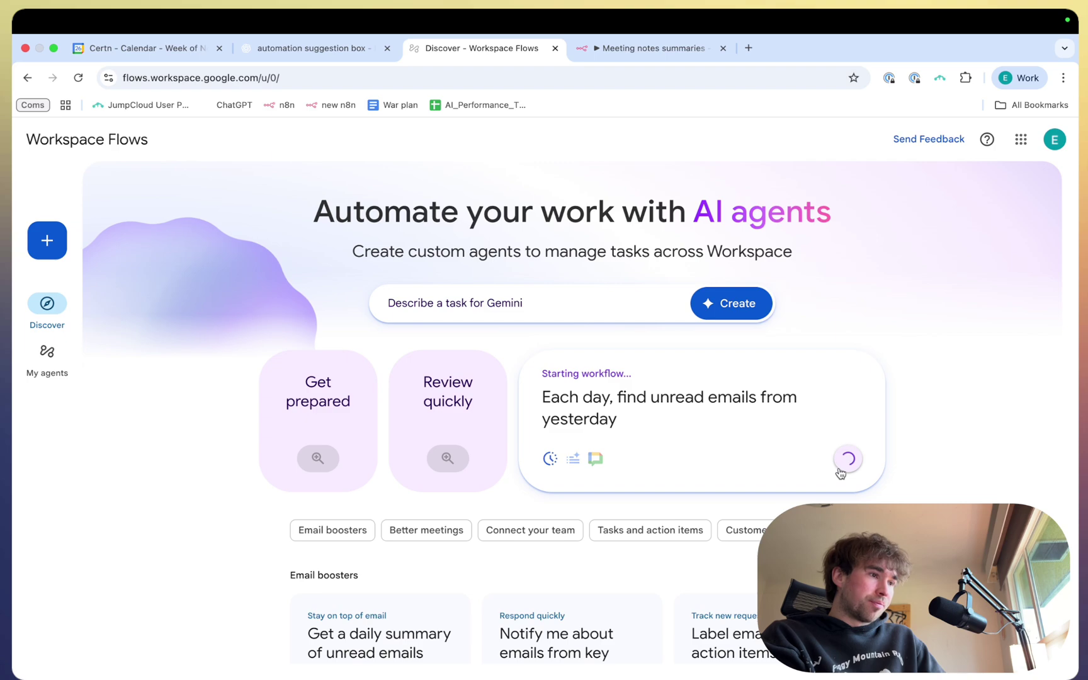
{"action": "left_click", "coordinate": [419, 299]}
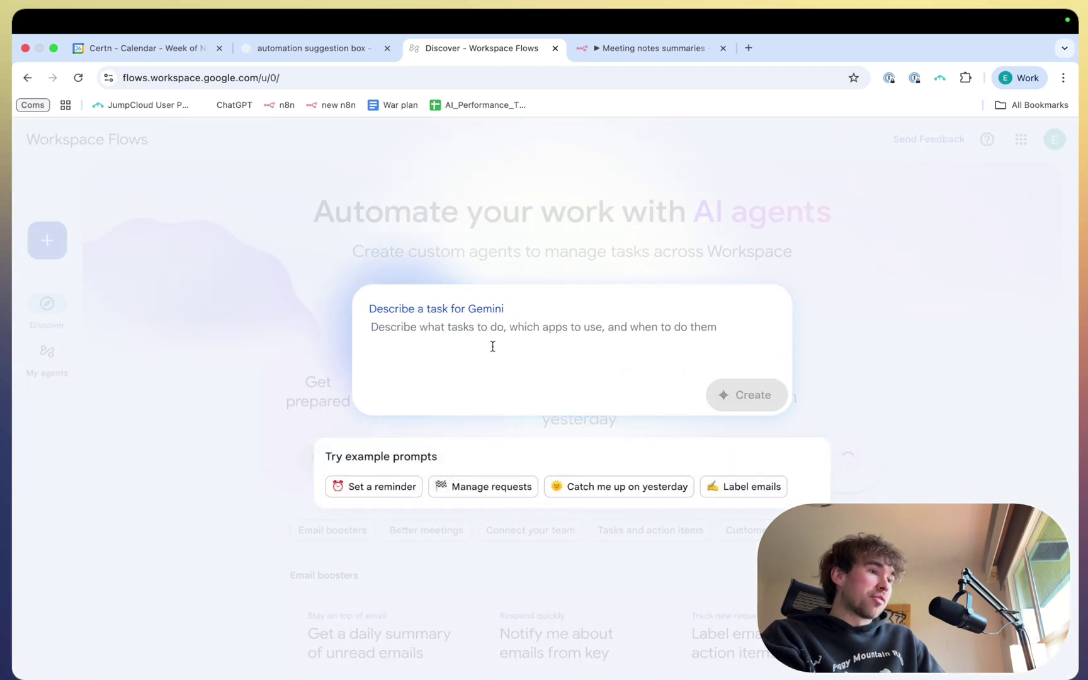
{"action": "left_click", "coordinate": [887, 340]}
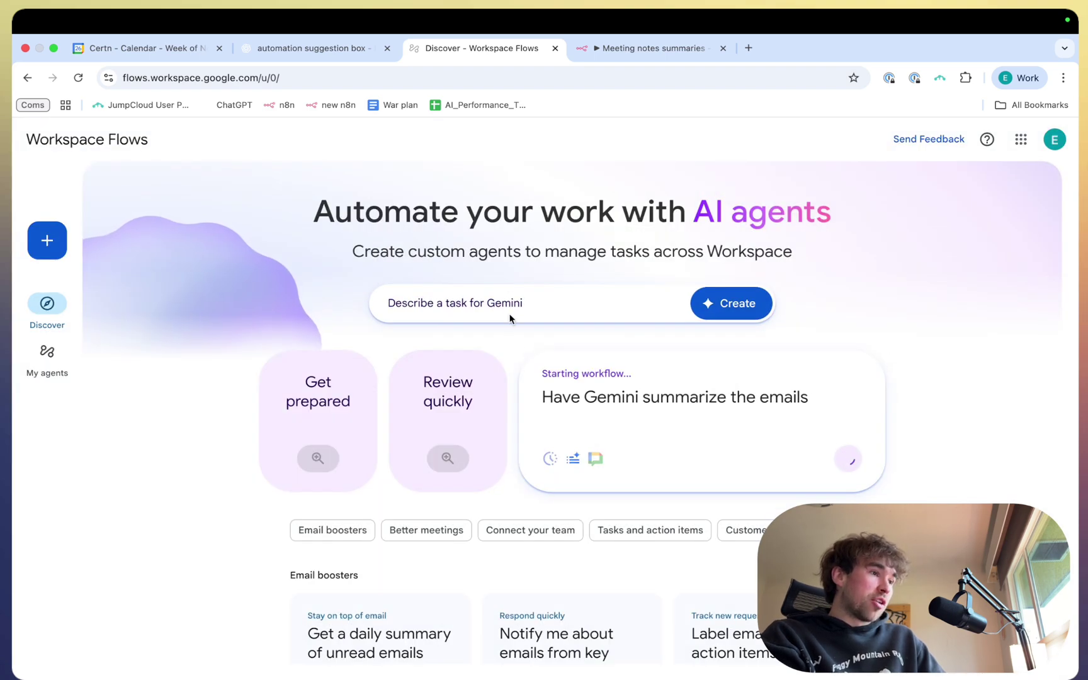
{"action": "scroll", "coordinate": [561, 413], "scroll_direction": "down", "scroll_amount": 1}
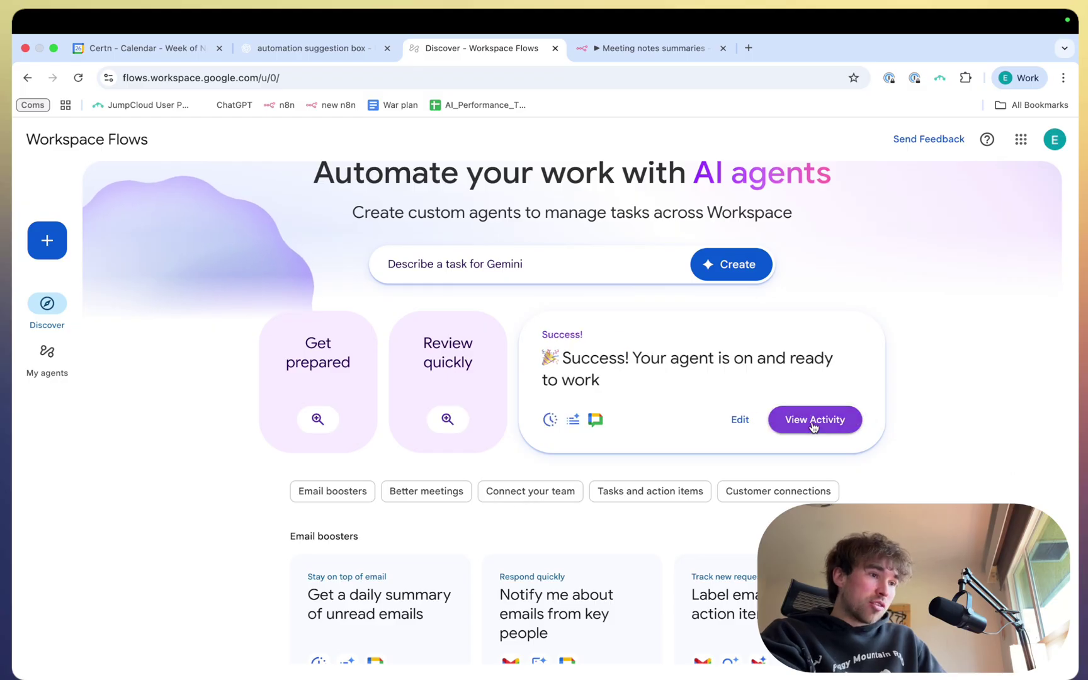
Step: Delete the 'Get a daily summary of unread emails' agent from My agents
{"action": "left_click", "coordinate": [745, 419]}
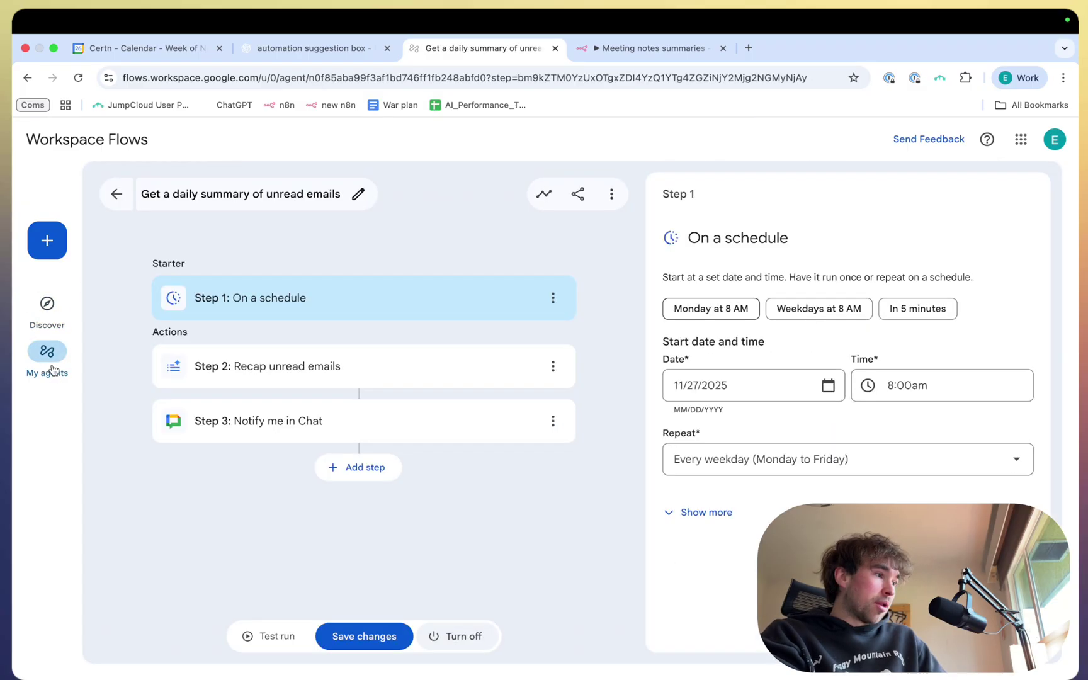
{"action": "left_click", "coordinate": [48, 359]}
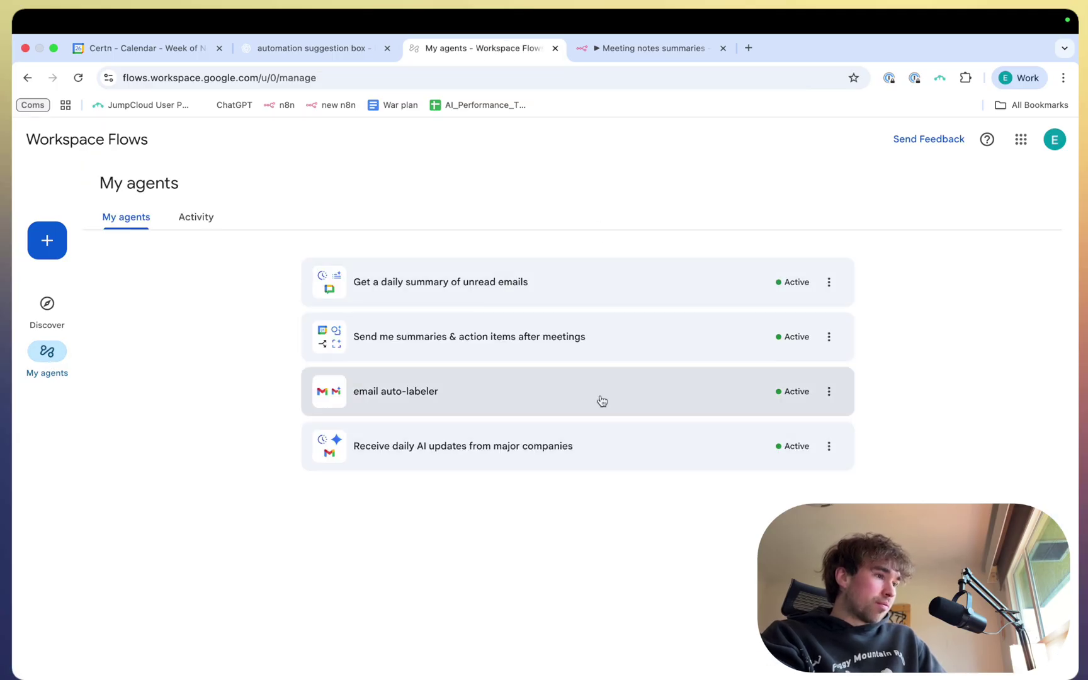
{"action": "left_click", "coordinate": [614, 303]}
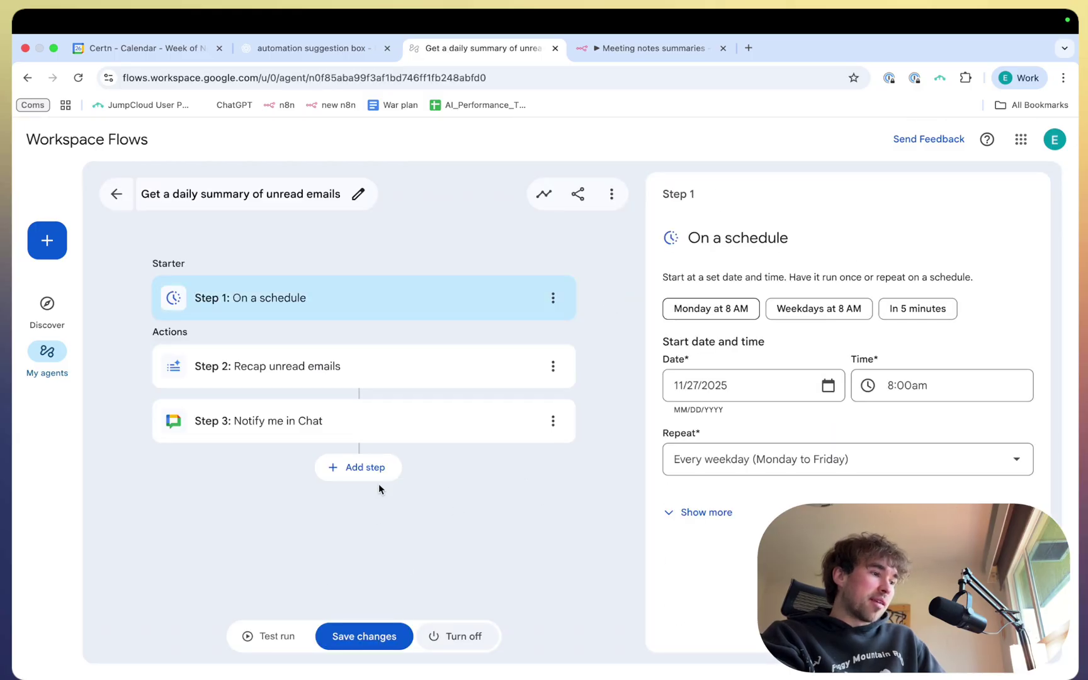
{"action": "left_click", "coordinate": [611, 194]}
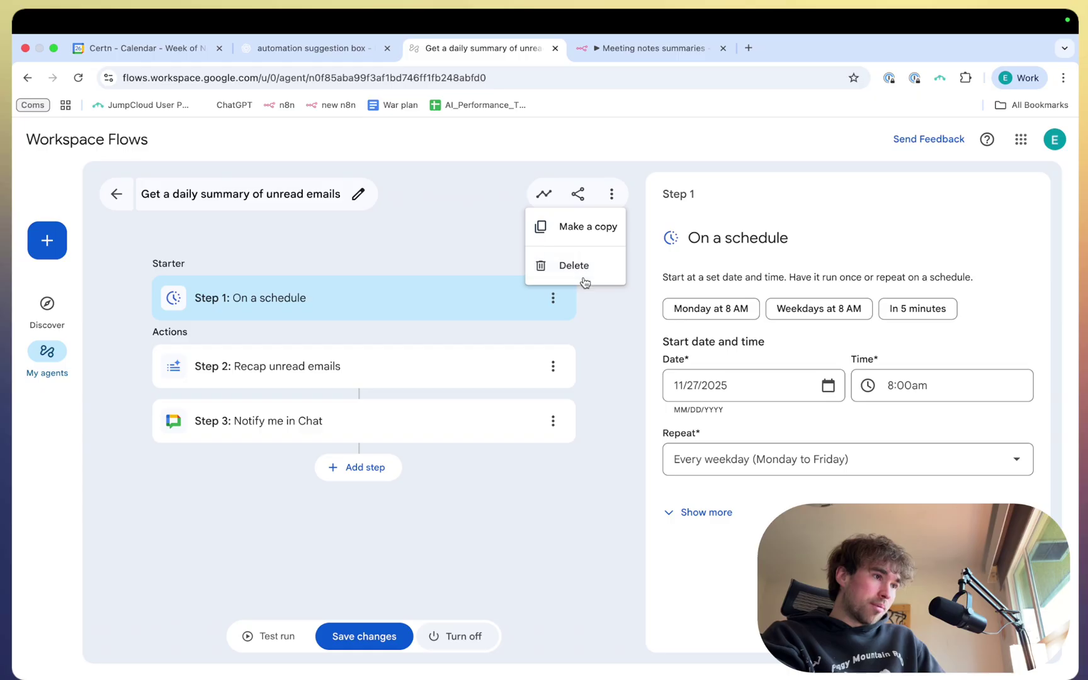
{"action": "left_click", "coordinate": [584, 275]}
{"action": "left_click", "coordinate": [693, 438]}
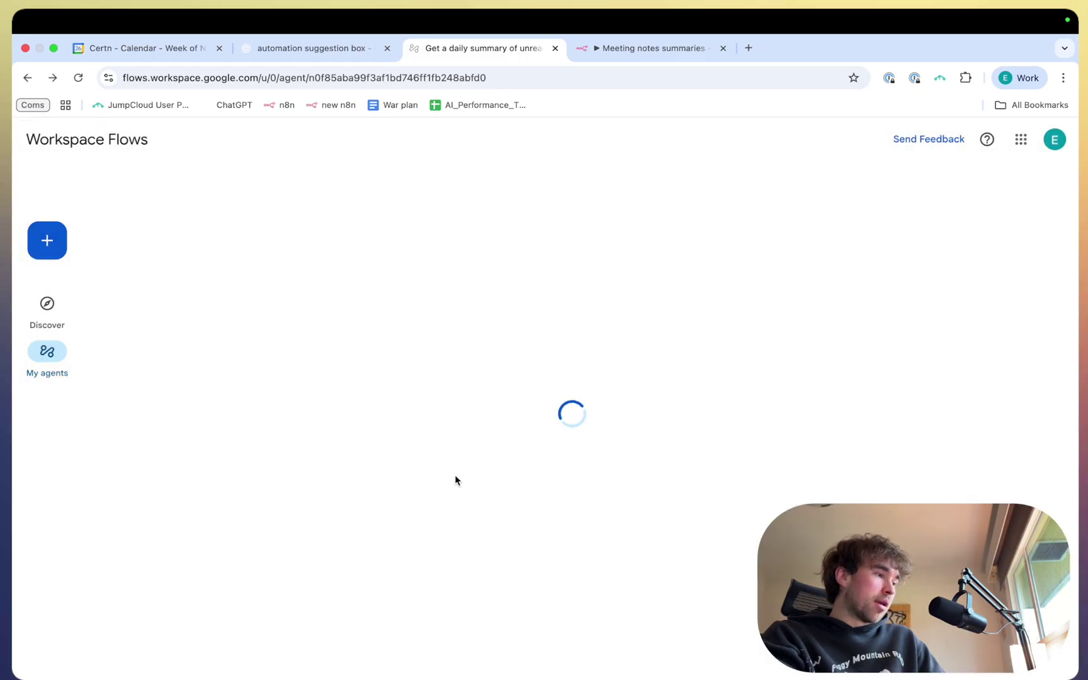
Step: Return to the Discover page of template agents
{"action": "left_click", "coordinate": [46, 308]}
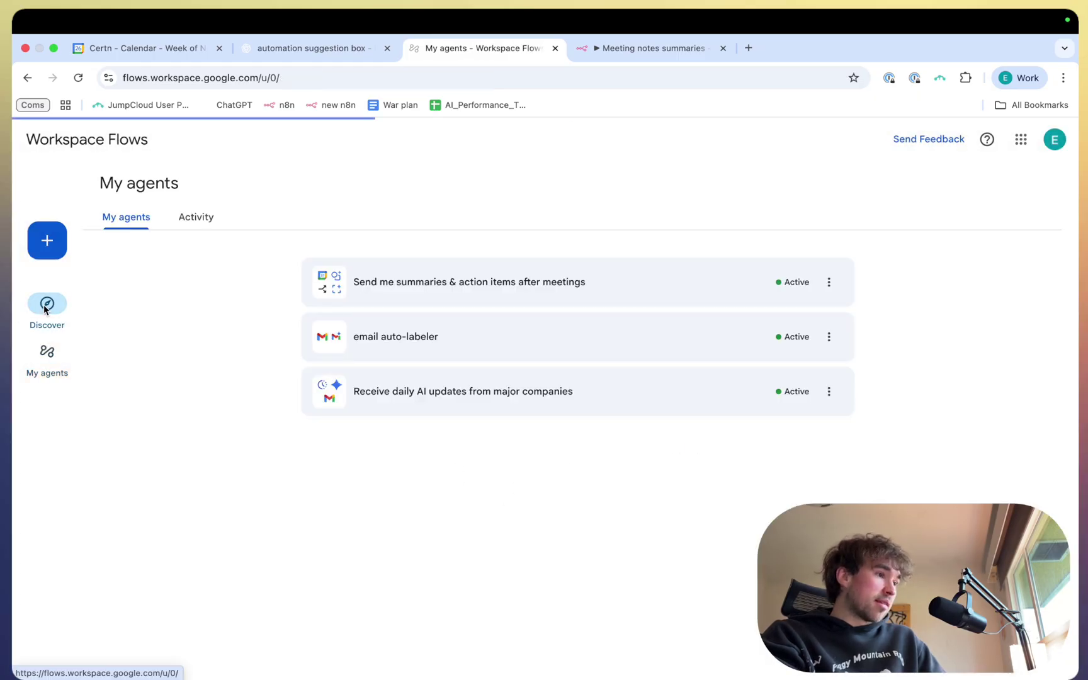